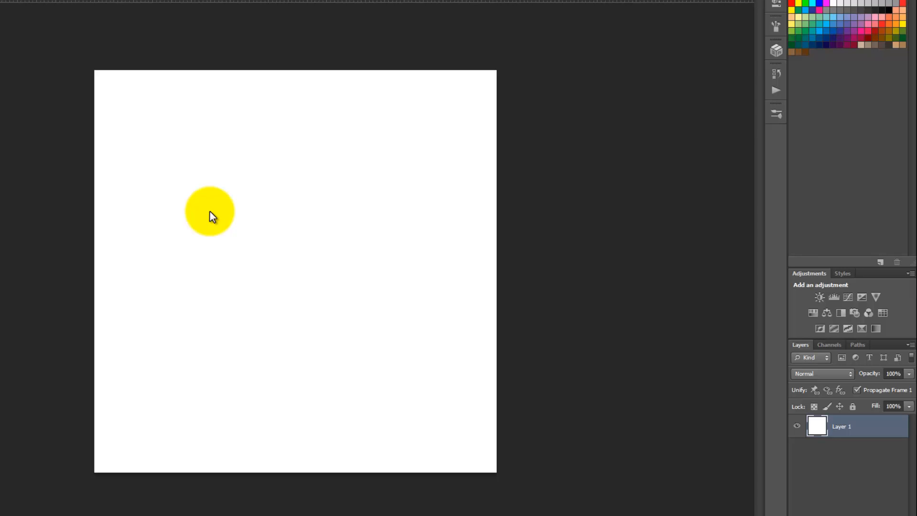
{"action": "left_click_drag", "start_coordinate": [187, 302], "coordinate": [181, 320]}
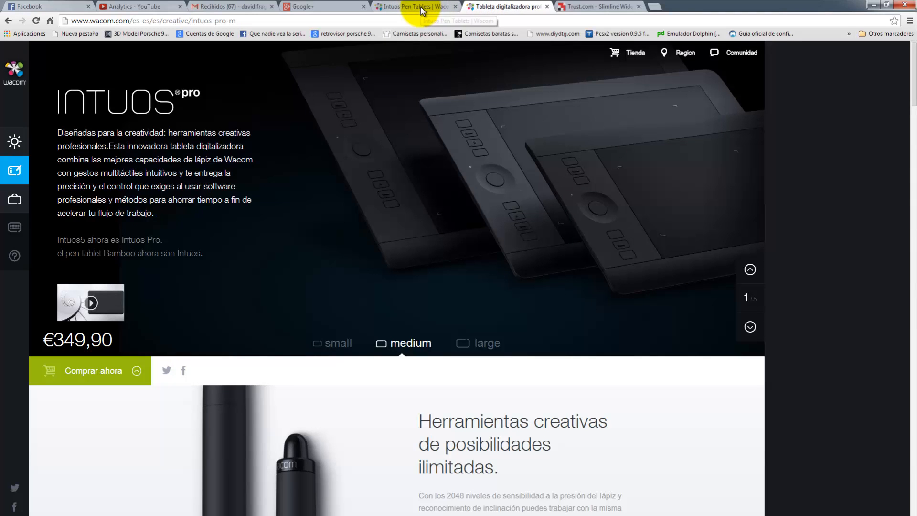
In the browser, compare Wacom's Intuos pen tablet page with the Intuos Pro page.
{"action": "left_click", "coordinate": [420, 6]}
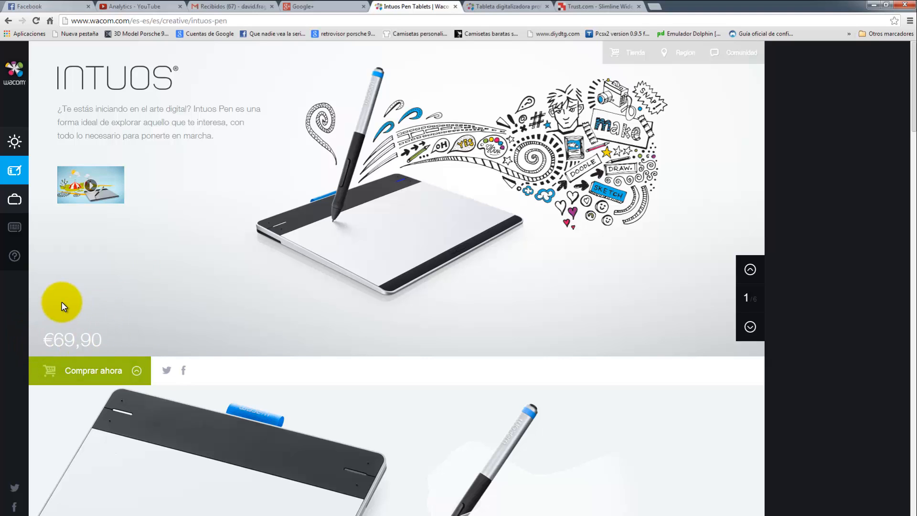
{"action": "left_click", "coordinate": [520, 7]}
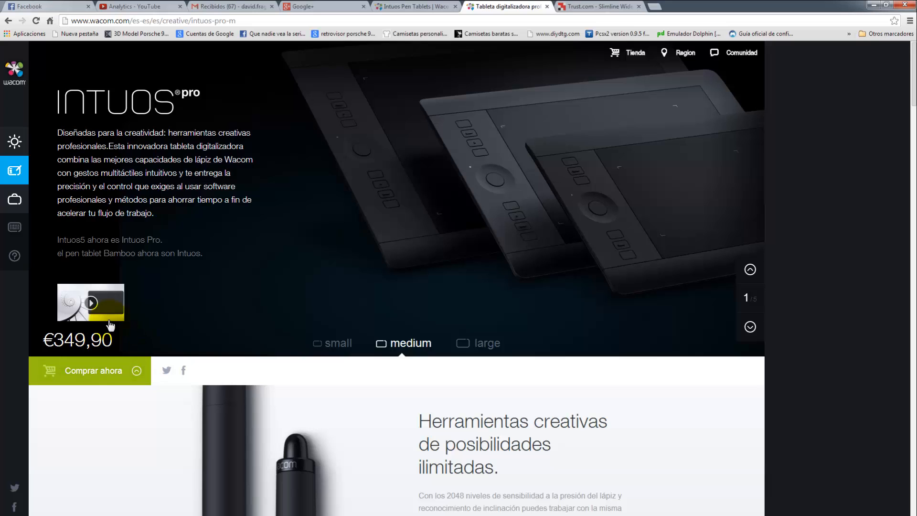
On the Trust site, look through the graphics tablets category and open the Flex Design Tablet product page.
{"action": "left_click", "coordinate": [608, 7]}
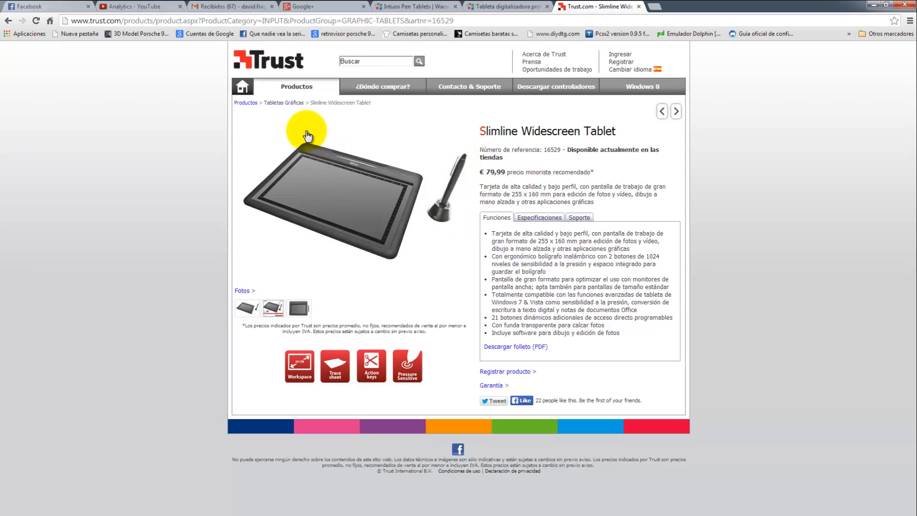
{"action": "left_click", "coordinate": [283, 103]}
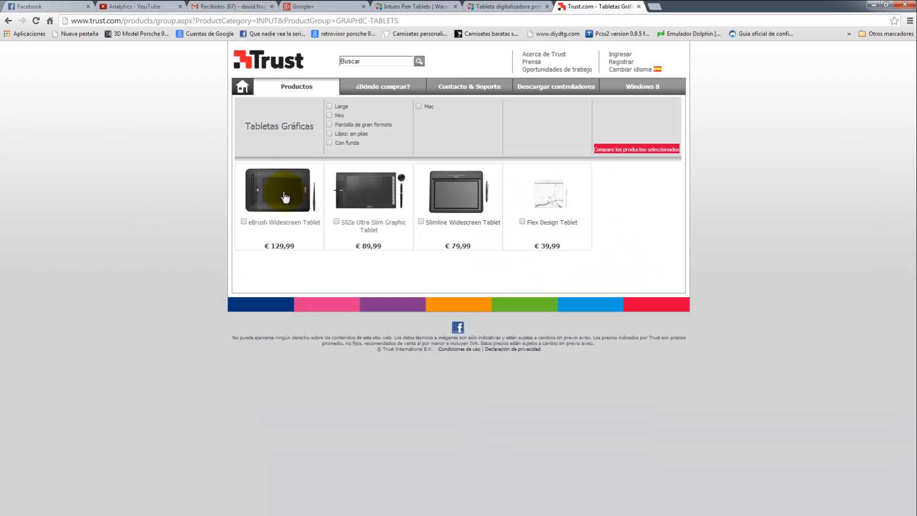
{"action": "left_click", "coordinate": [552, 197]}
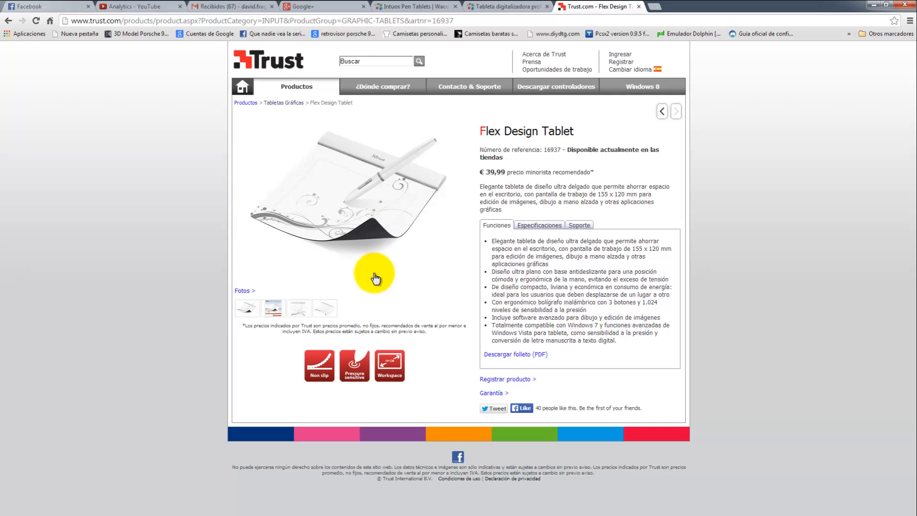
Revisit the Wacom Intuos page, and examine the pen, multitouch and ExpressKeys sections of the Intuos Pro page.
{"action": "left_click", "coordinate": [499, 8]}
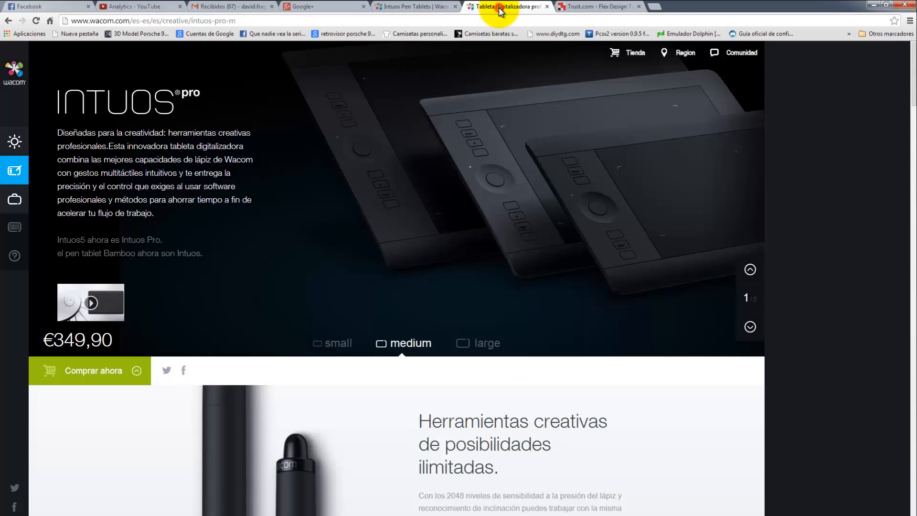
{"action": "left_click", "coordinate": [435, 9]}
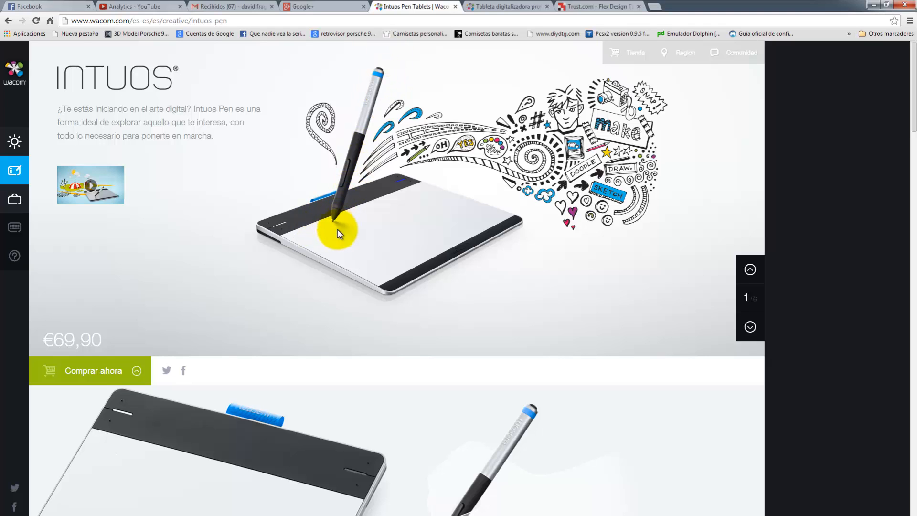
{"action": "left_click", "coordinate": [515, 11]}
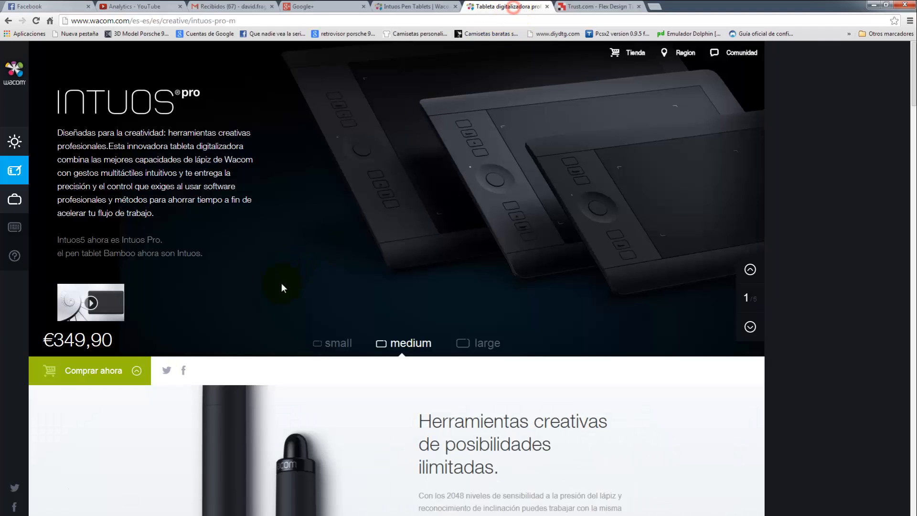
{"action": "scroll", "coordinate": [275, 402], "scroll_direction": "down", "scroll_amount": 5}
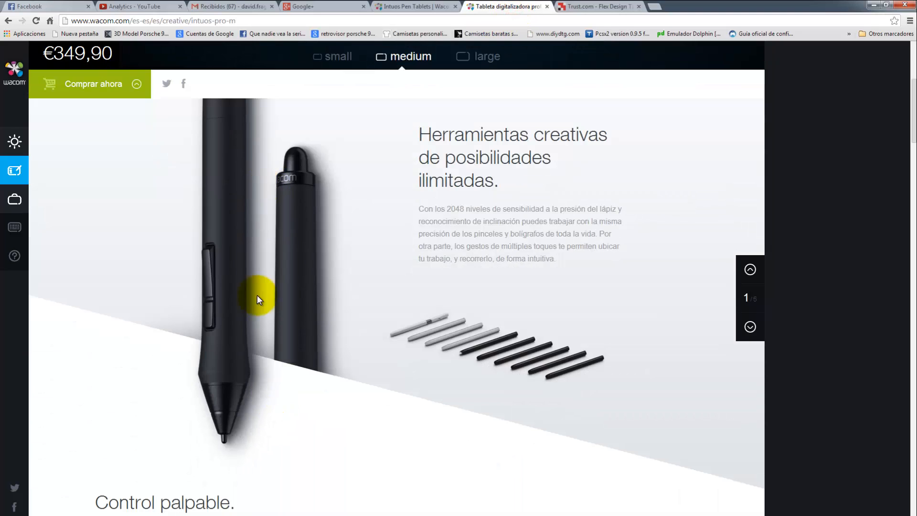
{"action": "scroll", "coordinate": [404, 364], "scroll_direction": "down", "scroll_amount": 2}
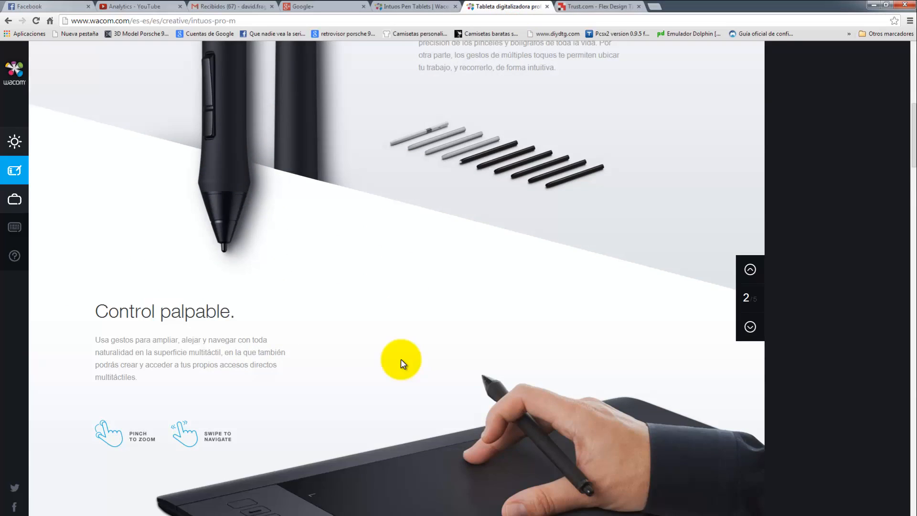
{"action": "scroll", "coordinate": [453, 342], "scroll_direction": "down", "scroll_amount": 1}
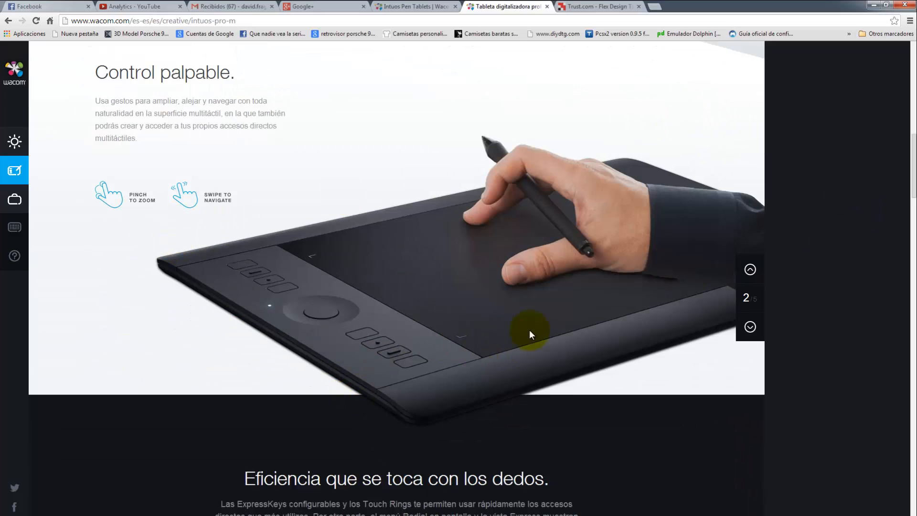
{"action": "scroll", "coordinate": [449, 374], "scroll_direction": "down", "scroll_amount": 10}
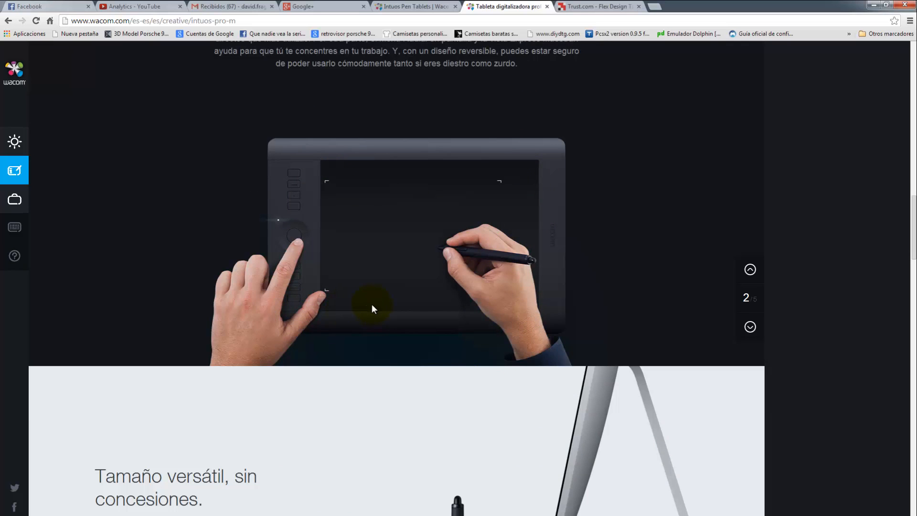
{"action": "scroll", "coordinate": [371, 305], "scroll_direction": "up", "scroll_amount": 20}
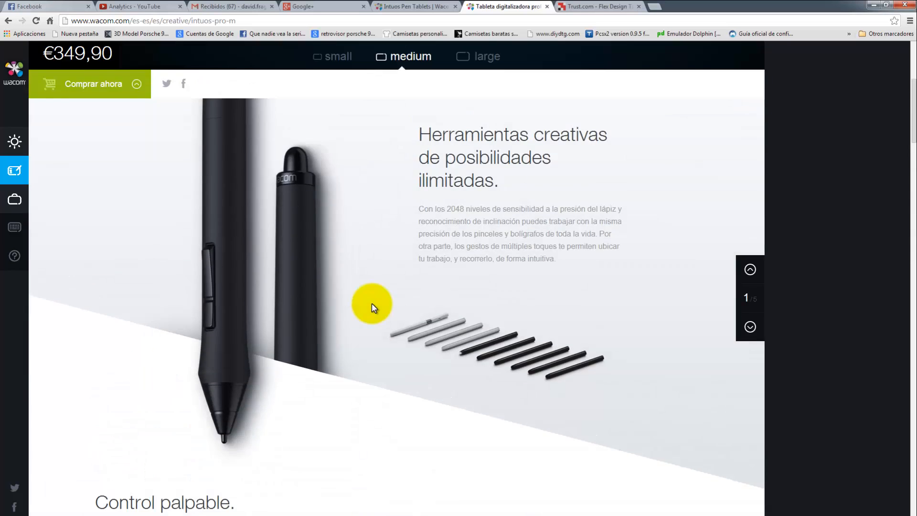
{"action": "scroll", "coordinate": [373, 307], "scroll_direction": "up", "scroll_amount": 6}
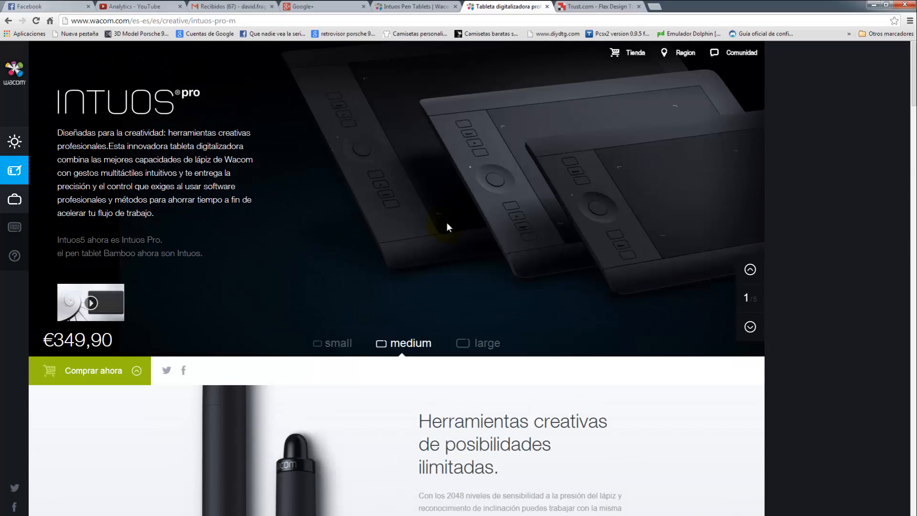
Compare Trust's Flex Design Tablet page with Wacom's Intuos Pro page once more.
{"action": "left_click", "coordinate": [589, 7]}
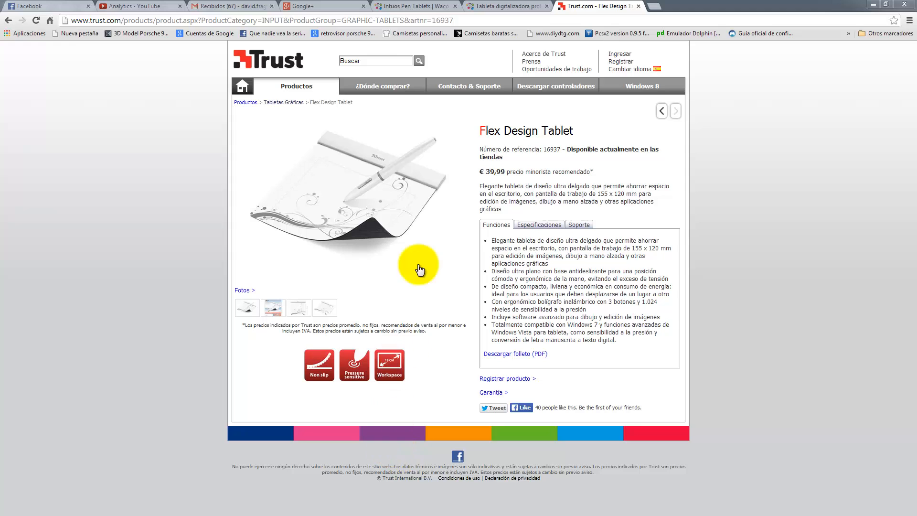
{"action": "left_click", "coordinate": [500, 7]}
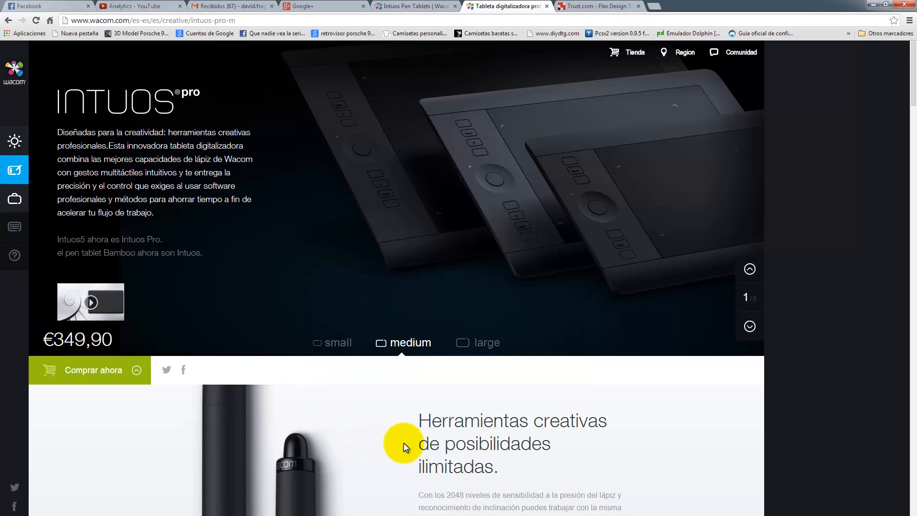
{"action": "scroll", "coordinate": [400, 440], "scroll_direction": "down", "scroll_amount": 5}
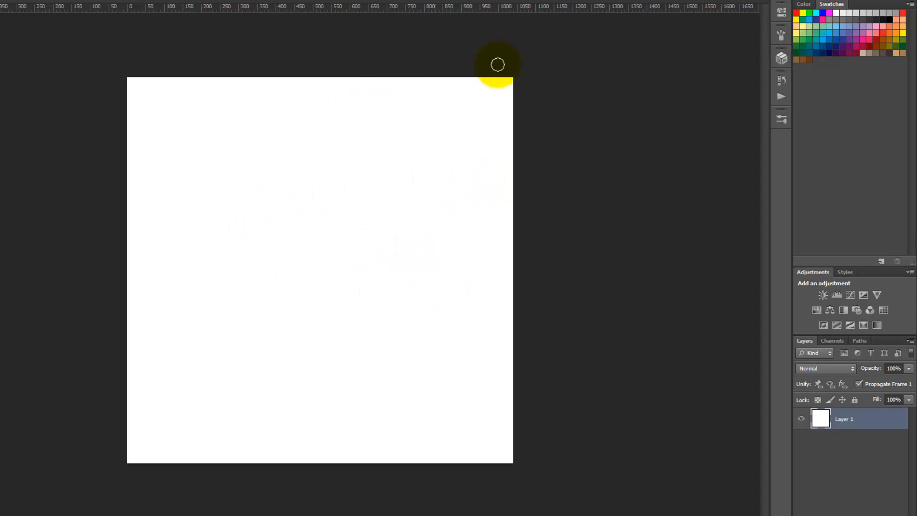
In Photoshop, show the brush's Shape Dynamics settings and set the Size Jitter control to Off.
{"action": "left_click", "coordinate": [780, 34]}
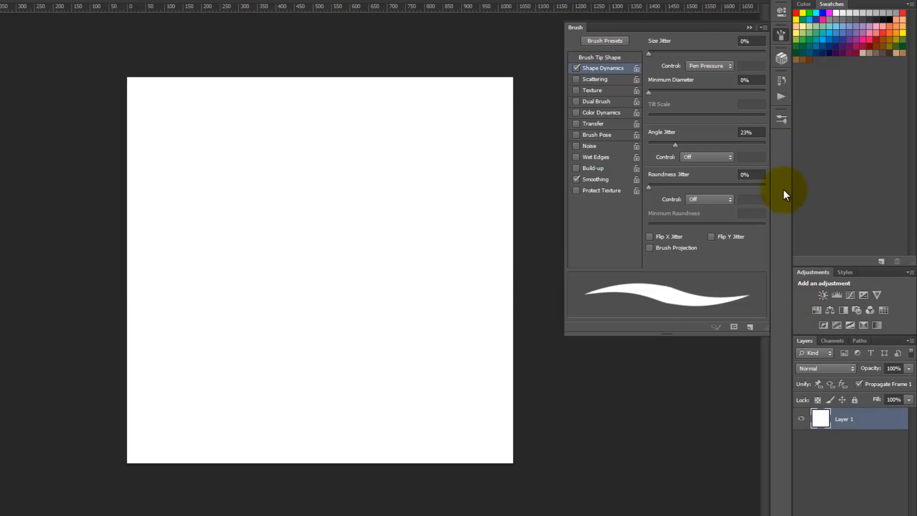
{"action": "left_click", "coordinate": [729, 65]}
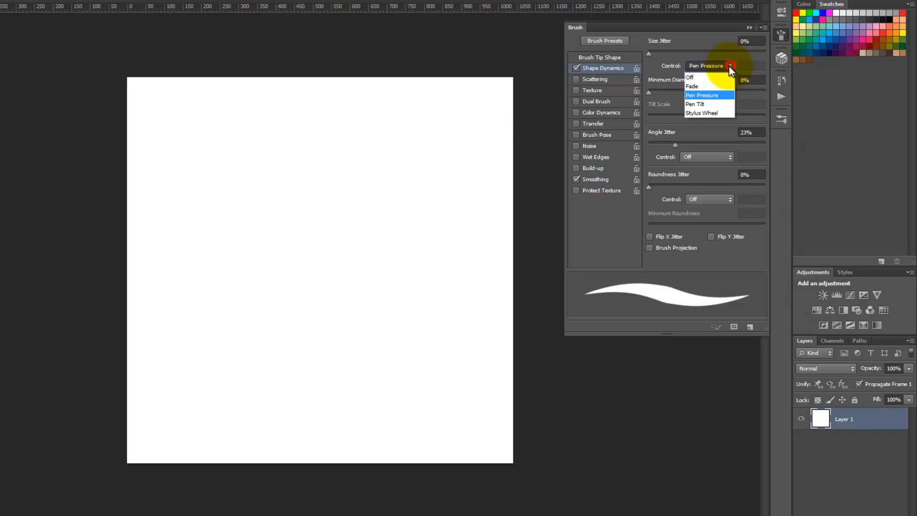
{"action": "left_click", "coordinate": [695, 76]}
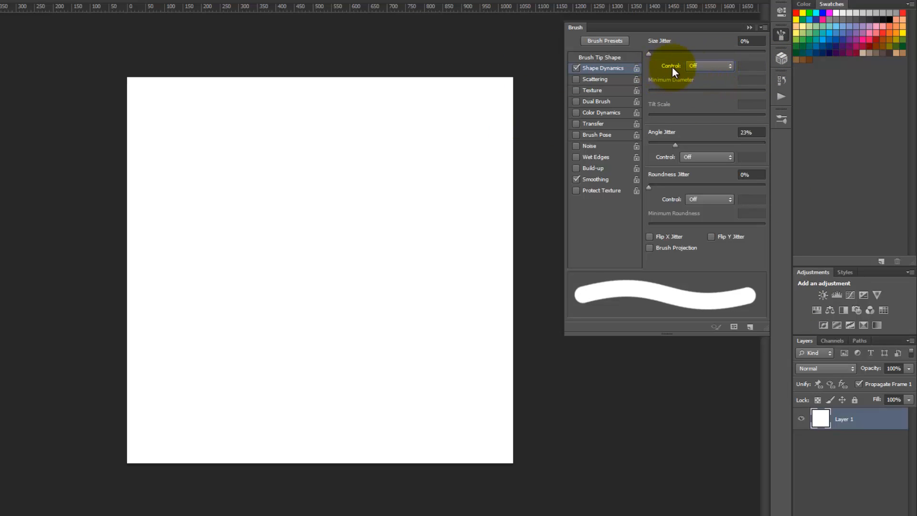
{"action": "left_click", "coordinate": [732, 63]}
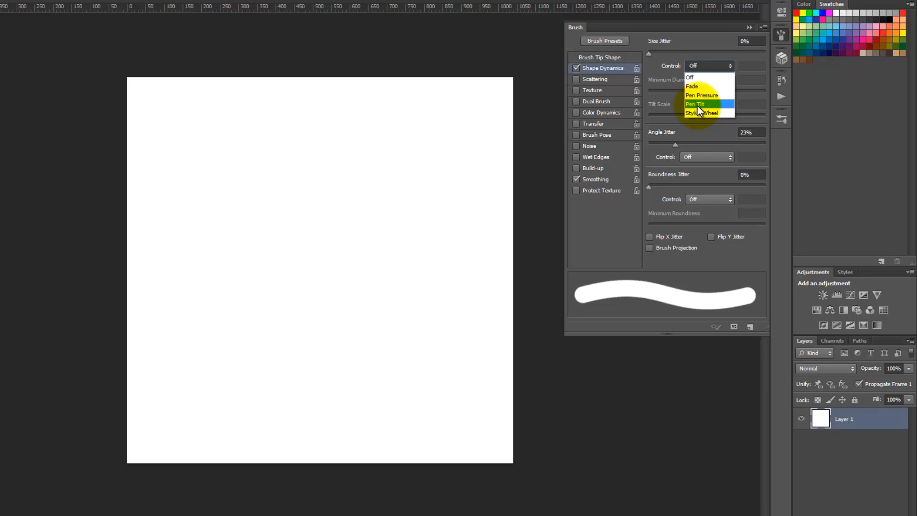
{"action": "left_click", "coordinate": [699, 78]}
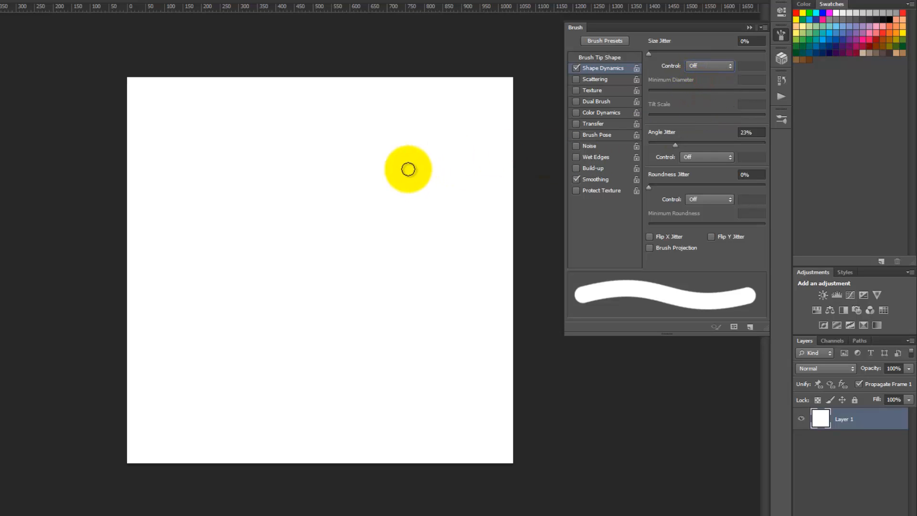
Enlarge the brush to about 67 px and paint two long diagonal black strokes across the white canvas.
{"action": "right_click", "coordinate": [323, 294]}
{"action": "left_click_drag", "start_coordinate": [389, 325], "coordinate": [409, 328]}
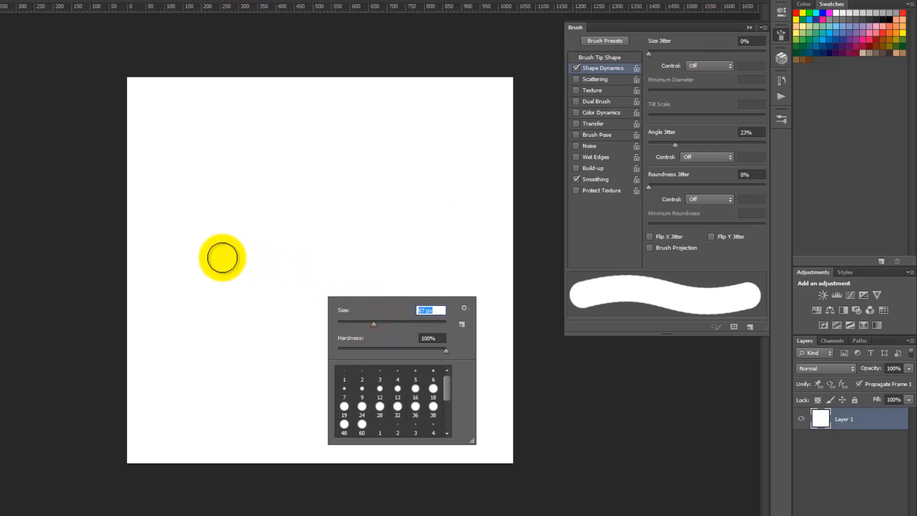
{"action": "left_click_drag", "start_coordinate": [182, 365], "coordinate": [339, 188]}
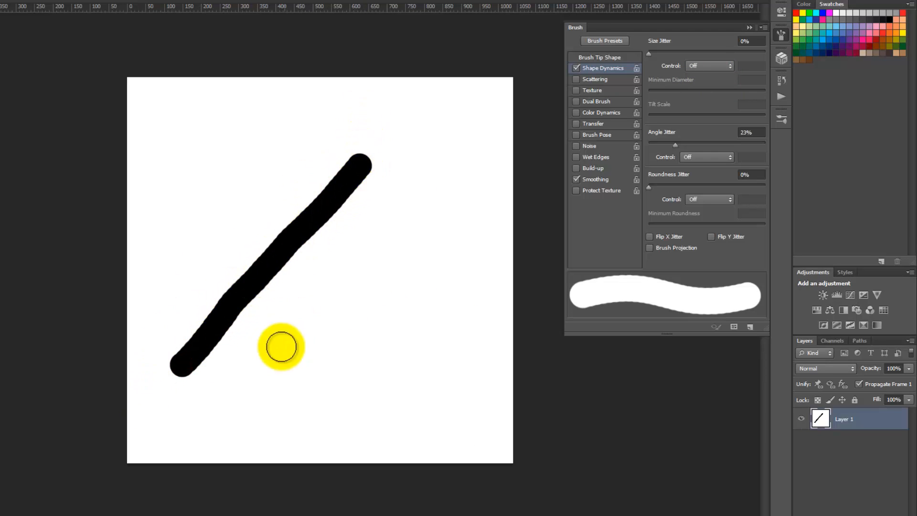
{"action": "left_click_drag", "start_coordinate": [238, 391], "coordinate": [306, 328]}
{"action": "left_click_drag", "start_coordinate": [340, 293], "coordinate": [474, 137]}
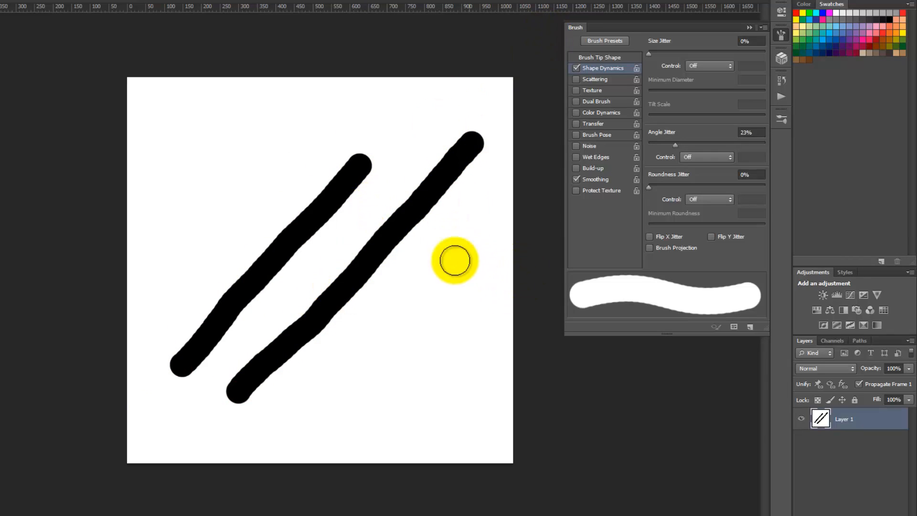
Set the Size Jitter control to Pen Pressure and paint a tapered diagonal stroke and a looping stroke of varying thickness.
{"action": "left_click", "coordinate": [727, 66]}
{"action": "left_click", "coordinate": [718, 96]}
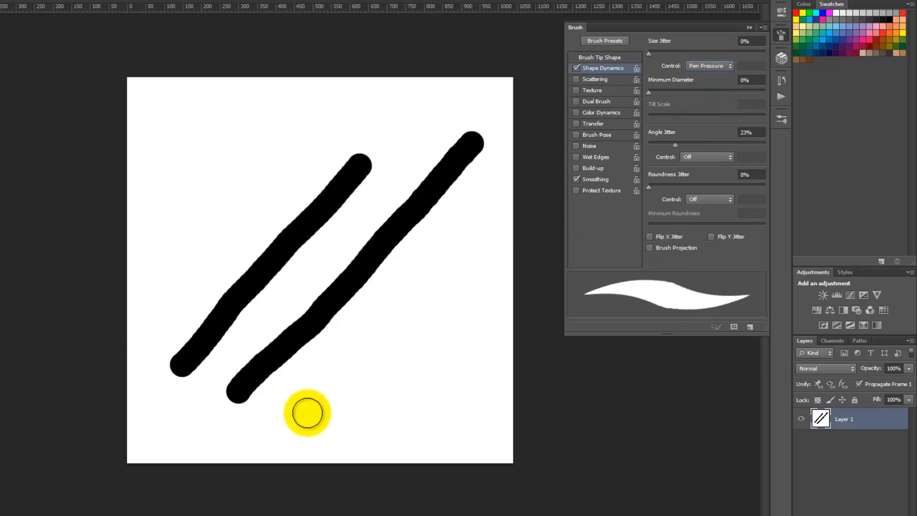
{"action": "mouse_move", "coordinate": [294, 435]}
{"action": "left_mouse_down"}
{"action": "mouse_move", "coordinate": [435, 278]}
{"action": "mouse_move", "coordinate": [496, 195]}
{"action": "left_mouse_up"}
{"action": "mouse_move", "coordinate": [172, 251]}
{"action": "left_mouse_down"}
{"action": "mouse_move", "coordinate": [273, 158]}
{"action": "mouse_move", "coordinate": [316, 143]}
{"action": "mouse_move", "coordinate": [316, 153]}
{"action": "mouse_move", "coordinate": [226, 226]}
{"action": "mouse_move", "coordinate": [172, 298]}
{"action": "mouse_move", "coordinate": [173, 318]}
{"action": "mouse_move", "coordinate": [199, 319]}
{"action": "mouse_move", "coordinate": [339, 175]}
{"action": "mouse_move", "coordinate": [363, 136]}
{"action": "mouse_move", "coordinate": [402, 122]}
{"action": "mouse_move", "coordinate": [381, 168]}
{"action": "left_mouse_up"}
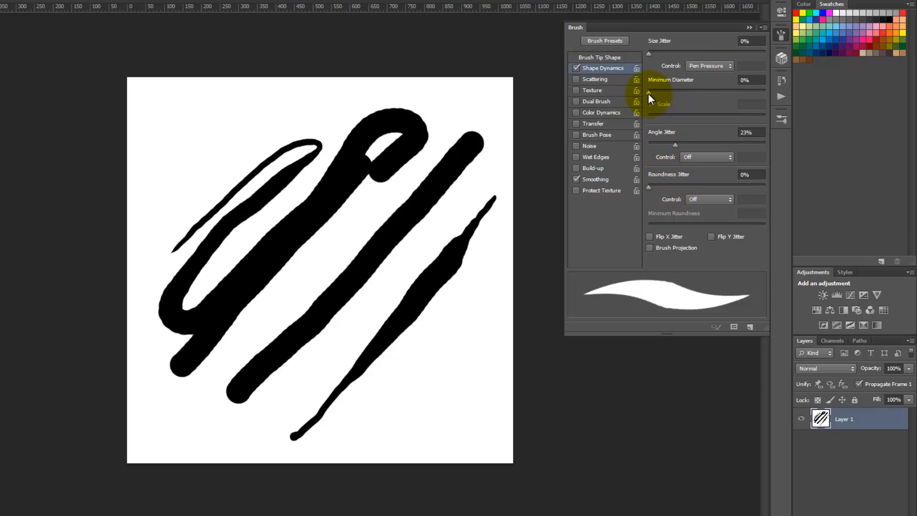
Set the brush's Minimum Diameter to 18% and Angle Jitter to 79%, painting several pressure test strokes in the canvas's free areas.
{"action": "left_click_drag", "start_coordinate": [653, 94], "coordinate": [669, 92]}
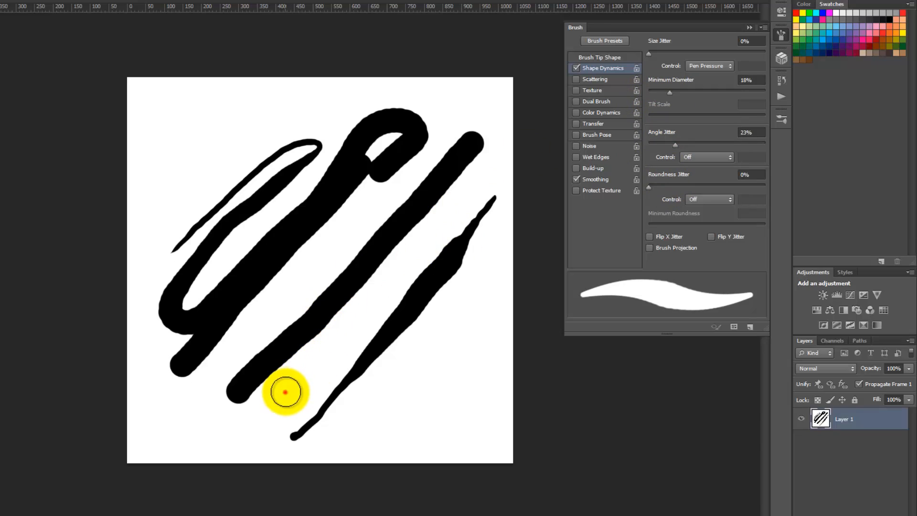
{"action": "left_click_drag", "start_coordinate": [285, 391], "coordinate": [343, 340]}
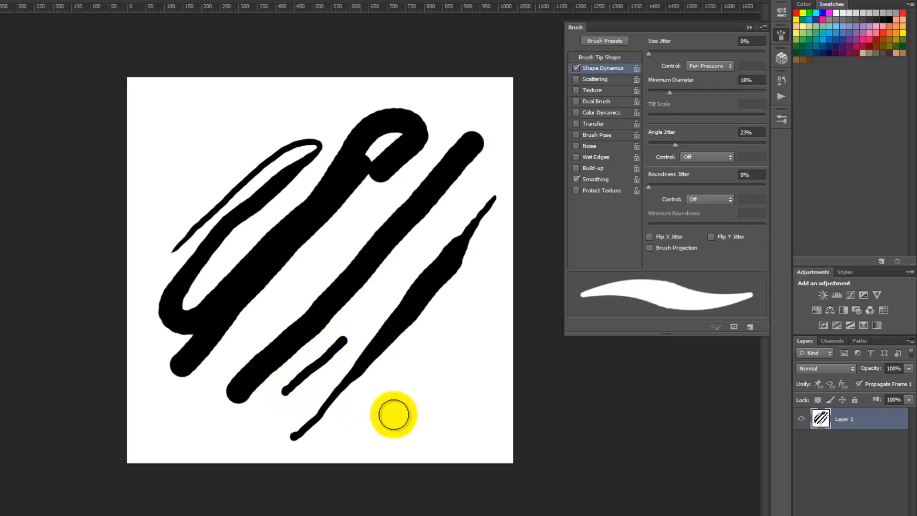
{"action": "left_click_drag", "start_coordinate": [354, 436], "coordinate": [399, 386]}
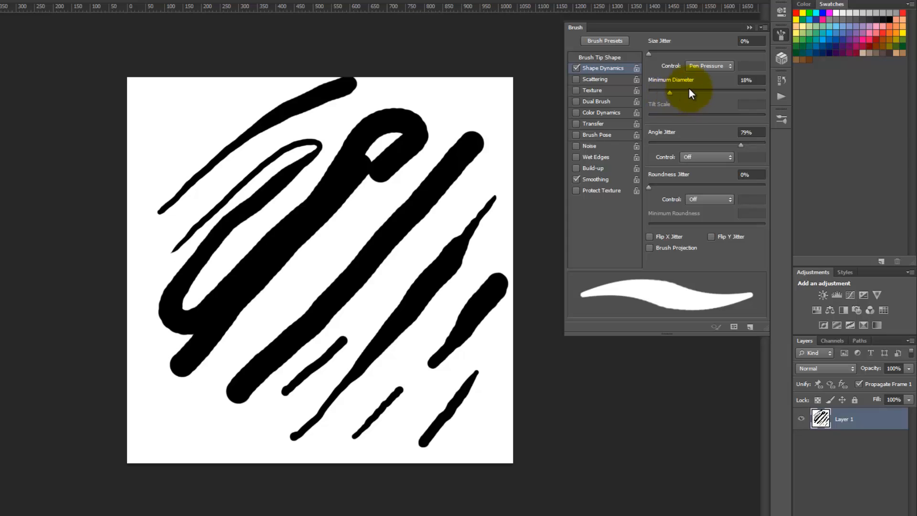
Paint two diagonal test strokes and a dot with Minimum Diameter at 85%, and return Minimum Diameter to 0%.
{"action": "left_click_drag", "start_coordinate": [689, 89], "coordinate": [747, 92]}
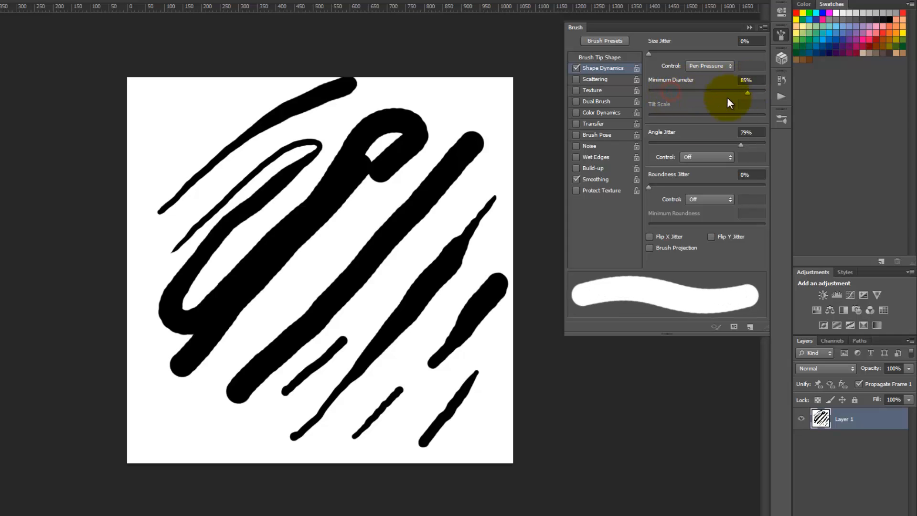
{"action": "left_click_drag", "start_coordinate": [165, 179], "coordinate": [282, 94]}
{"action": "left_click", "coordinate": [289, 296]}
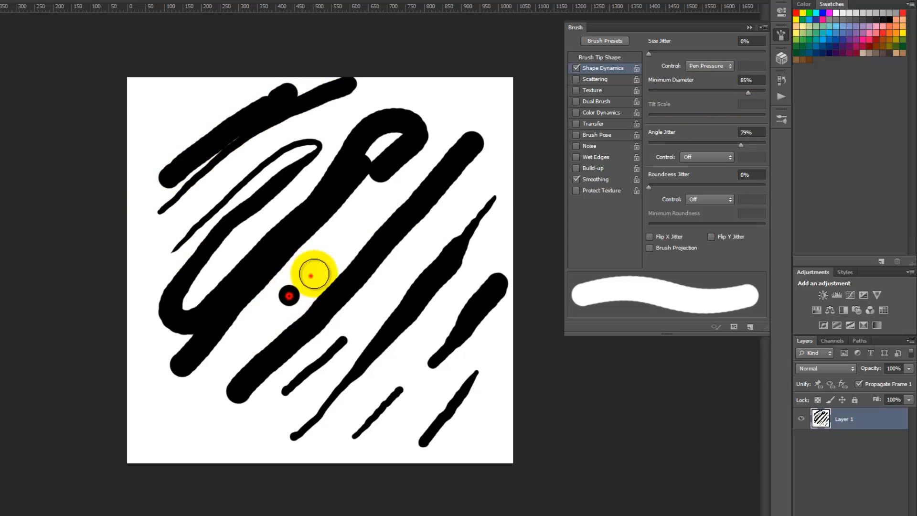
{"action": "left_click_drag", "start_coordinate": [312, 275], "coordinate": [451, 139]}
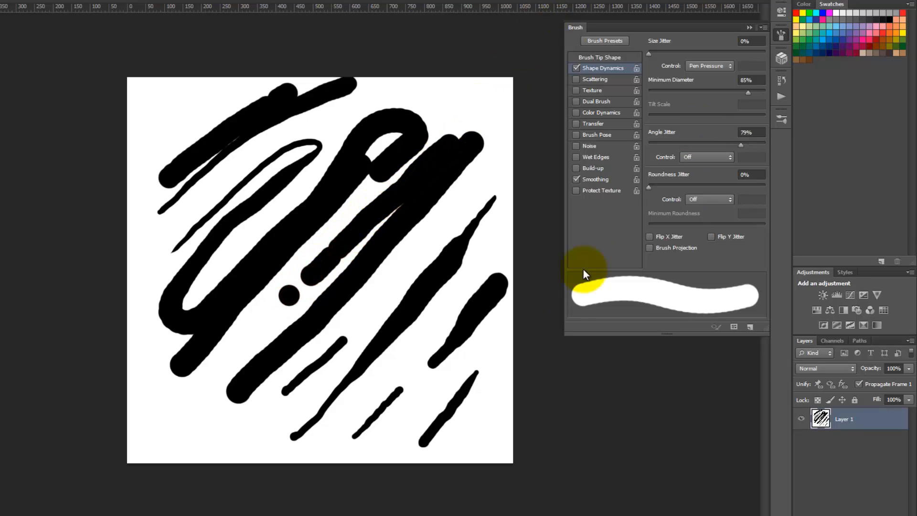
{"action": "left_click_drag", "start_coordinate": [748, 92], "coordinate": [616, 112]}
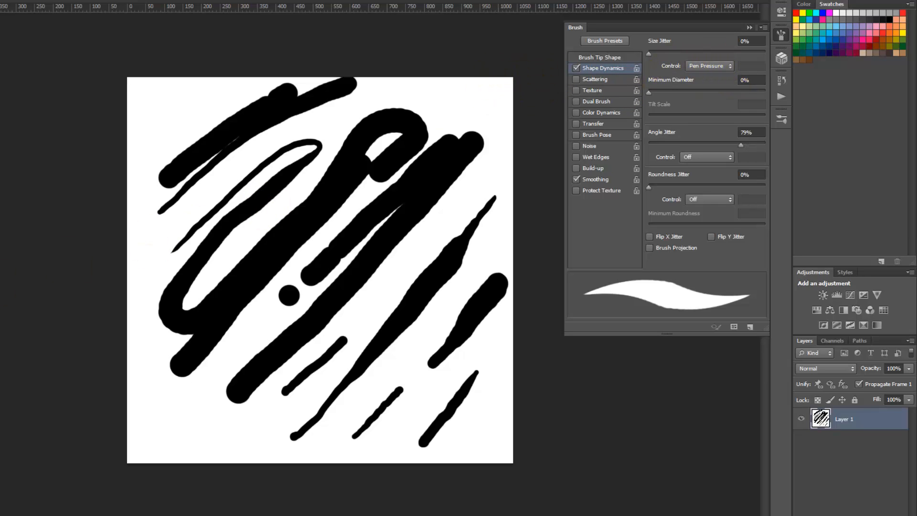
Set the foreground colour to red (#e30f0f) and paint a winding stroke and more pressure test strokes across the black ones.
{"action": "left_click", "coordinate": [366, 152]}
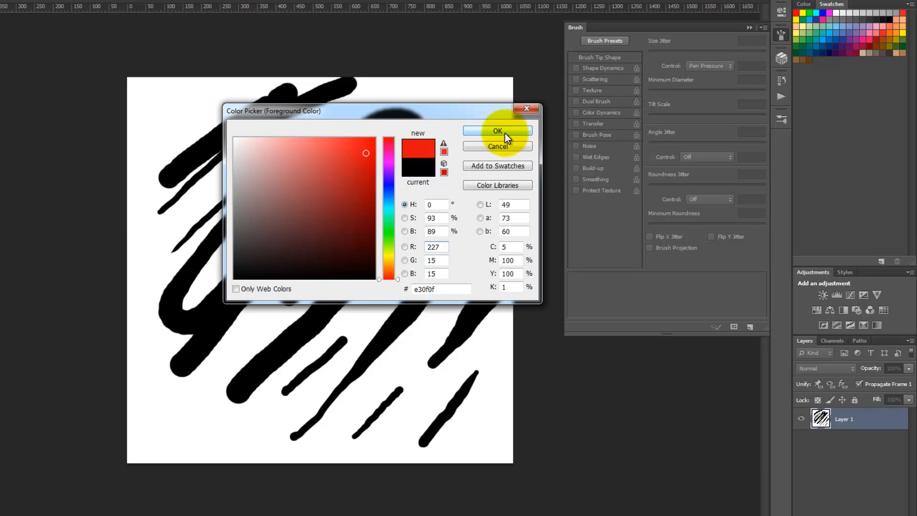
{"action": "left_click", "coordinate": [505, 134]}
{"action": "mouse_move", "coordinate": [282, 166]}
{"action": "left_mouse_down"}
{"action": "mouse_move", "coordinate": [404, 266]}
{"action": "mouse_move", "coordinate": [337, 255]}
{"action": "mouse_move", "coordinate": [334, 348]}
{"action": "mouse_move", "coordinate": [429, 385]}
{"action": "mouse_move", "coordinate": [347, 397]}
{"action": "left_mouse_up"}
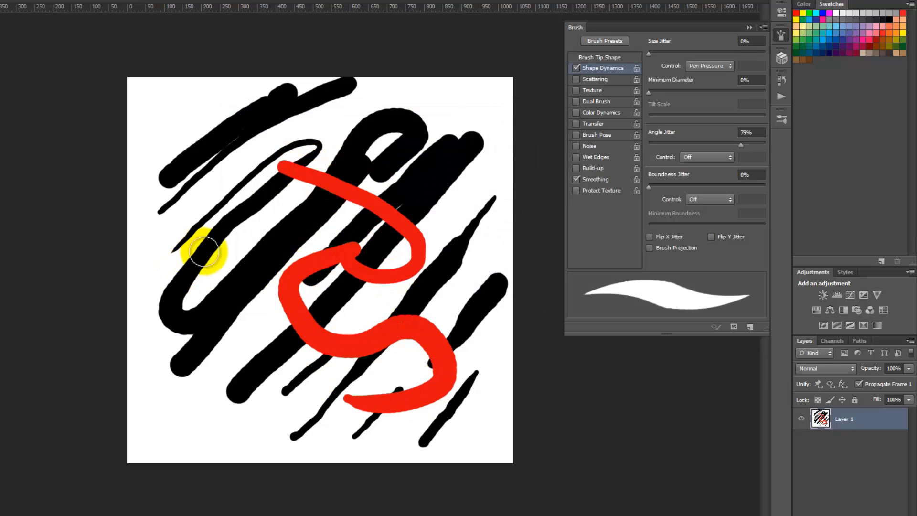
{"action": "left_click_drag", "start_coordinate": [206, 248], "coordinate": [221, 293]}
{"action": "left_click_drag", "start_coordinate": [153, 263], "coordinate": [211, 312]}
{"action": "mouse_move", "coordinate": [262, 233]}
{"action": "left_mouse_down"}
{"action": "mouse_move", "coordinate": [282, 274]}
{"action": "mouse_move", "coordinate": [331, 252]}
{"action": "left_mouse_up"}
{"action": "mouse_move", "coordinate": [282, 253]}
{"action": "left_mouse_down"}
{"action": "mouse_move", "coordinate": [352, 197]}
{"action": "mouse_move", "coordinate": [446, 211]}
{"action": "left_mouse_up"}
{"action": "mouse_move", "coordinate": [384, 207]}
{"action": "left_mouse_down"}
{"action": "mouse_move", "coordinate": [406, 198]}
{"action": "mouse_move", "coordinate": [412, 165]}
{"action": "left_mouse_up"}
{"action": "left_click_drag", "start_coordinate": [485, 158], "coordinate": [481, 165]}
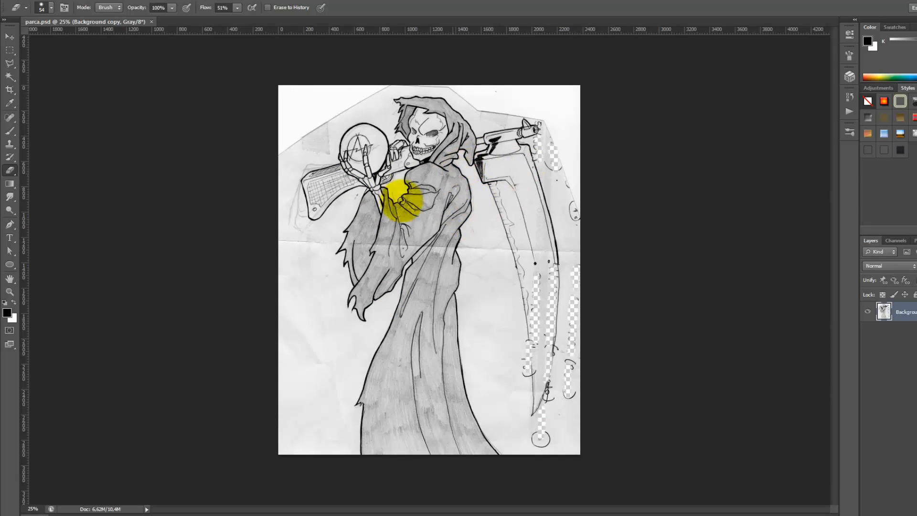
Create a new white A3 document, 297 × 420 mm, at 300 pixels/inch in 8-bit RGB Color.
{"action": "left_click", "coordinate": [37, 3]}
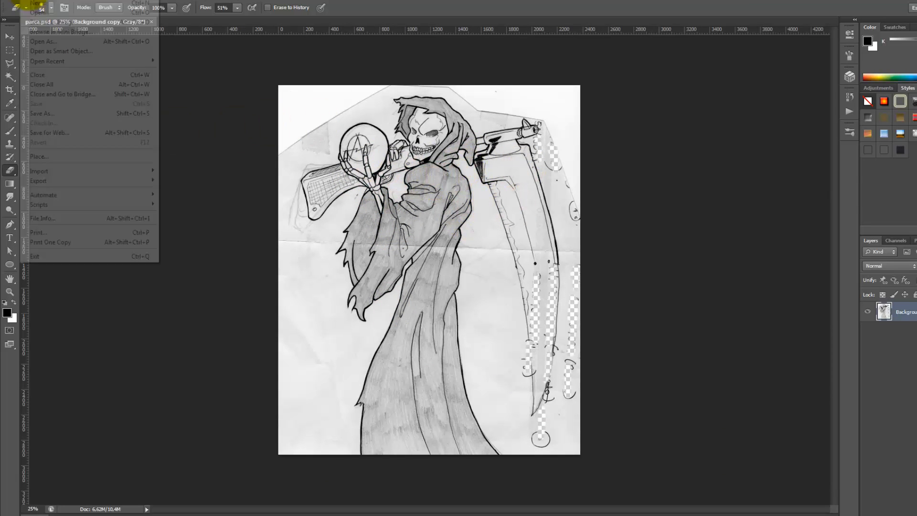
{"action": "left_click", "coordinate": [38, 4]}
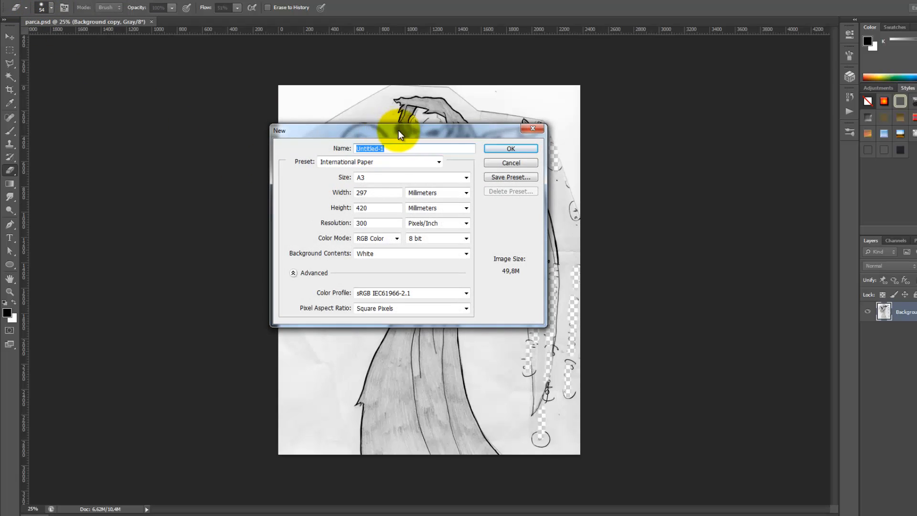
{"action": "left_click_drag", "start_coordinate": [398, 130], "coordinate": [407, 87]}
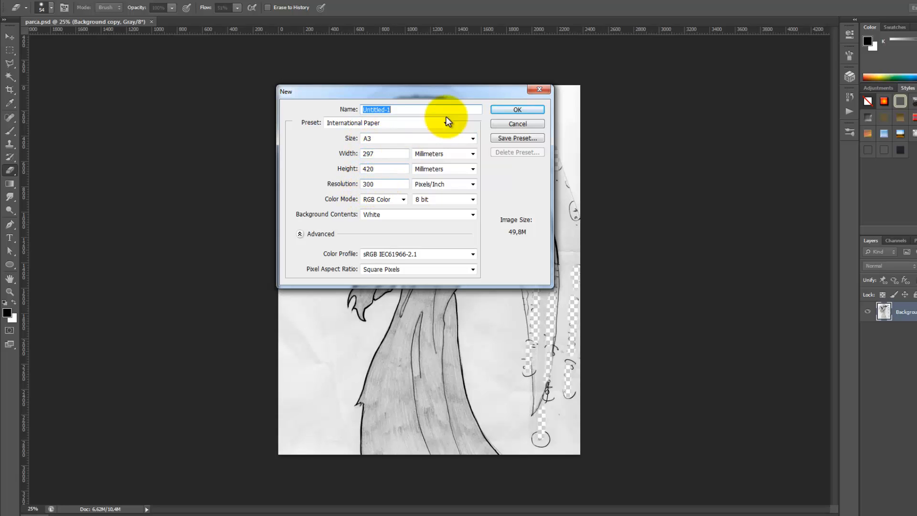
{"action": "left_click", "coordinate": [504, 111]}
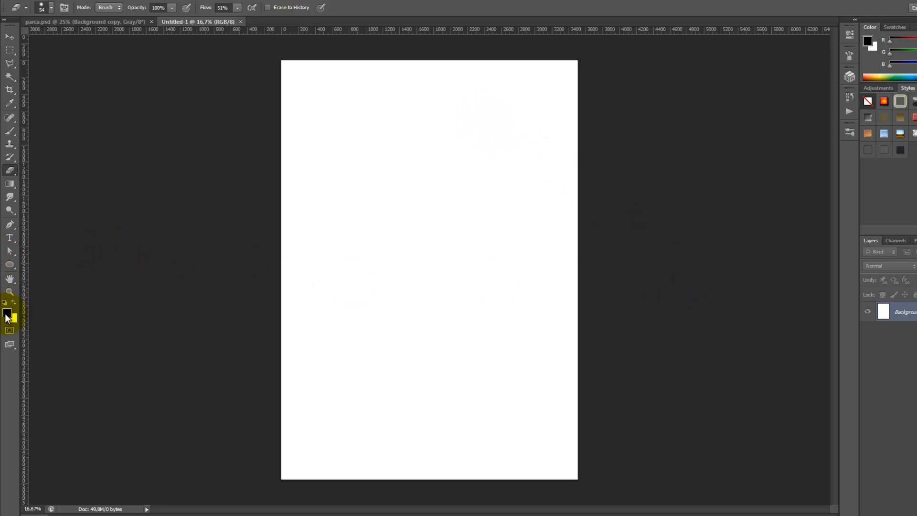
Copy the reaper sketch from parca.psd into the new A3 document and close parca.psd.
{"action": "left_click", "coordinate": [99, 20]}
{"action": "left_click_drag", "start_coordinate": [113, 34], "coordinate": [128, 86]}
{"action": "left_click", "coordinate": [10, 36]}
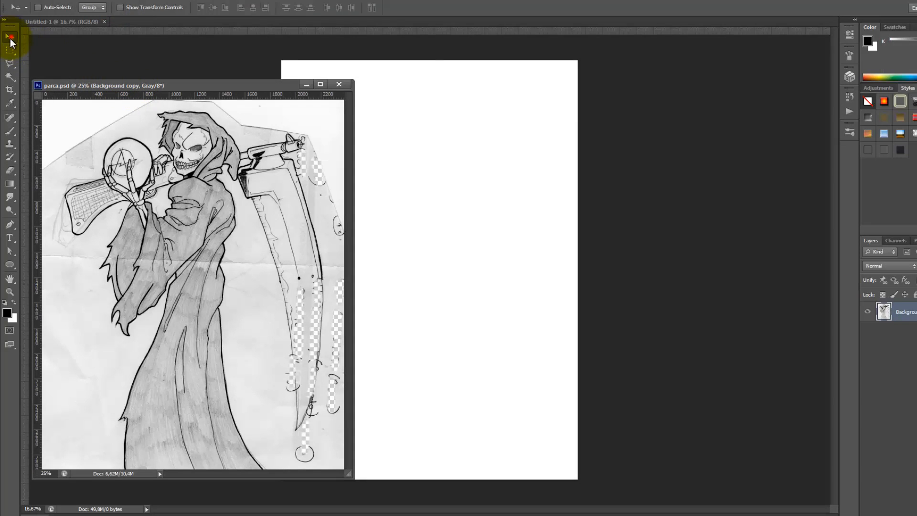
{"action": "left_click_drag", "start_coordinate": [204, 203], "coordinate": [384, 164]}
{"action": "left_click", "coordinate": [339, 85]}
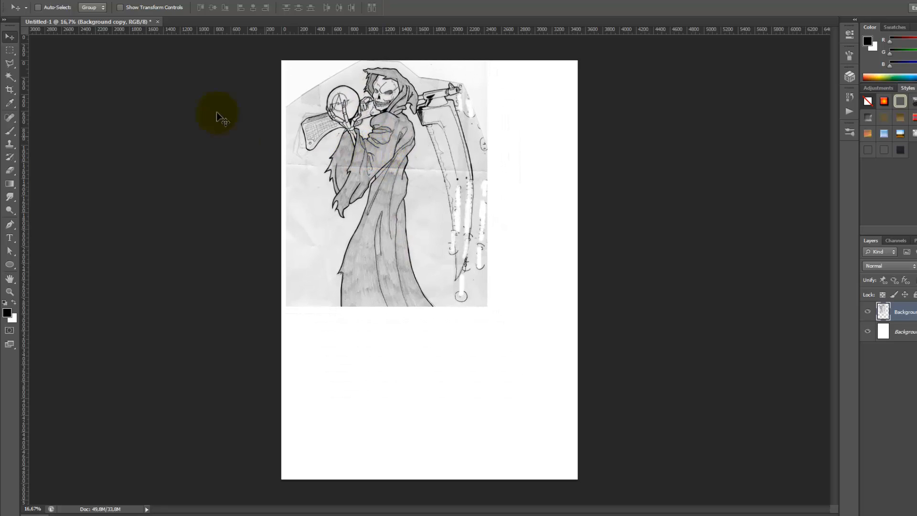
Scale the reaper sketch proportionally to 151.81% and move it slightly down and left so it spans the page width.
{"action": "left_click", "coordinate": [48, 1]}
{"action": "mouse_move", "coordinate": [172, 189]}
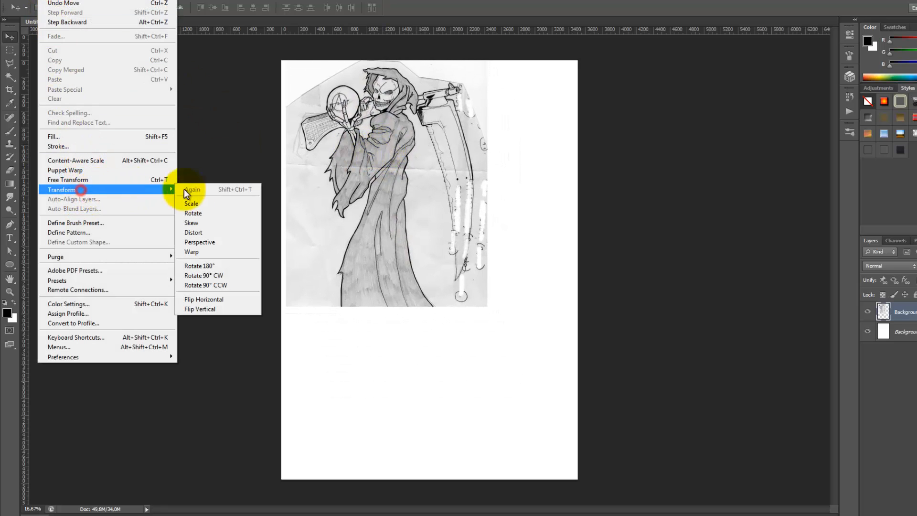
{"action": "left_click", "coordinate": [206, 205]}
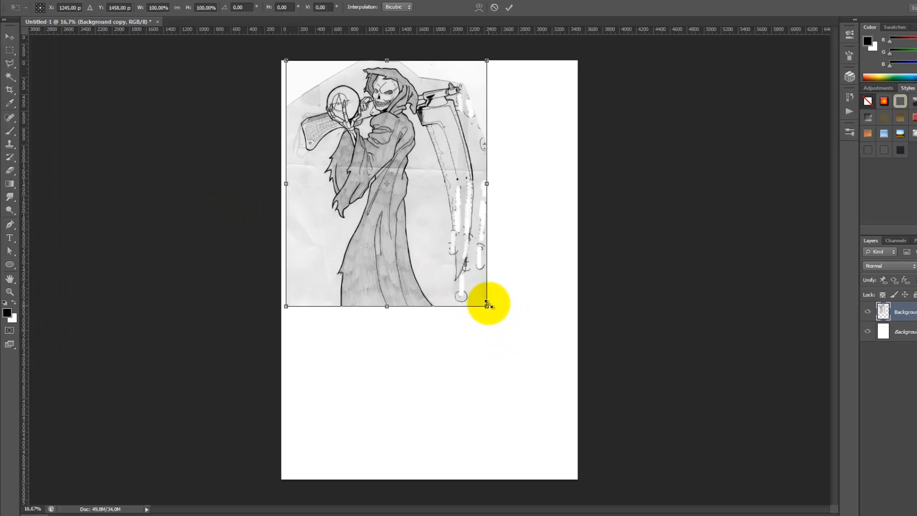
{"action": "left_click_drag", "start_coordinate": [487, 304], "coordinate": [564, 442]}
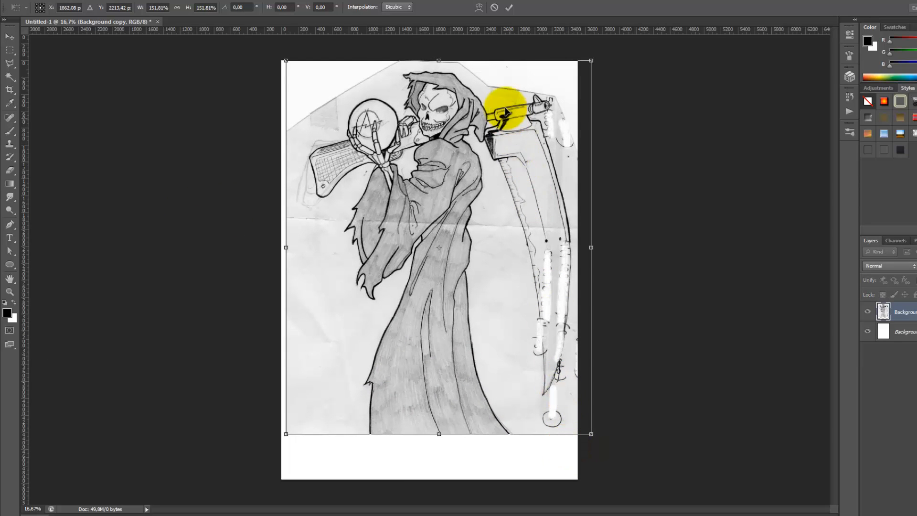
{"action": "left_click", "coordinate": [508, 8]}
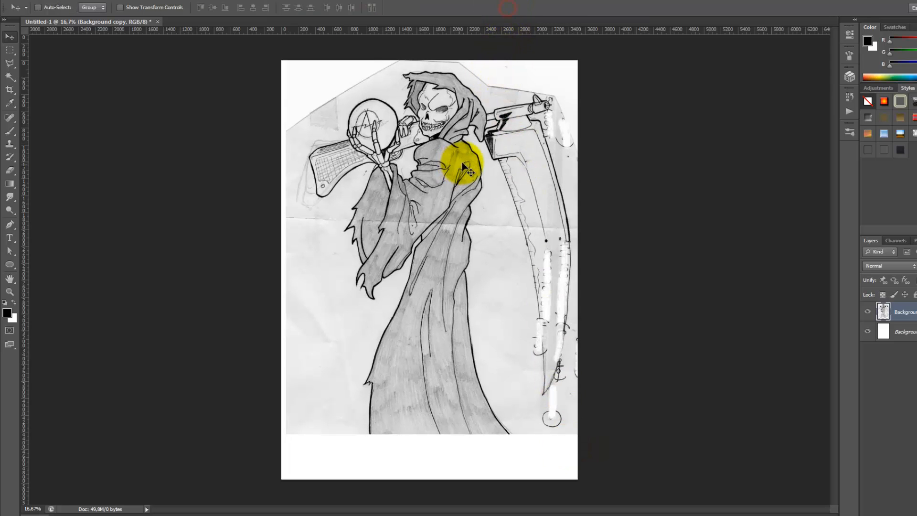
{"action": "mouse_move", "coordinate": [454, 213]}
{"action": "left_mouse_down"}
{"action": "mouse_move", "coordinate": [455, 229]}
{"action": "mouse_move", "coordinate": [441, 225]}
{"action": "left_mouse_up"}
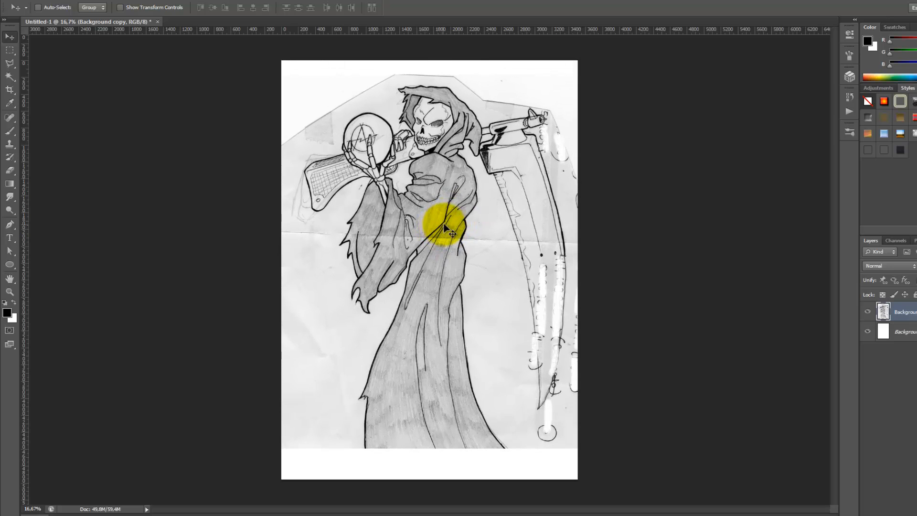
Merge the reaper sketch layer with the white background layer.
{"action": "left_click", "coordinate": [906, 332]}
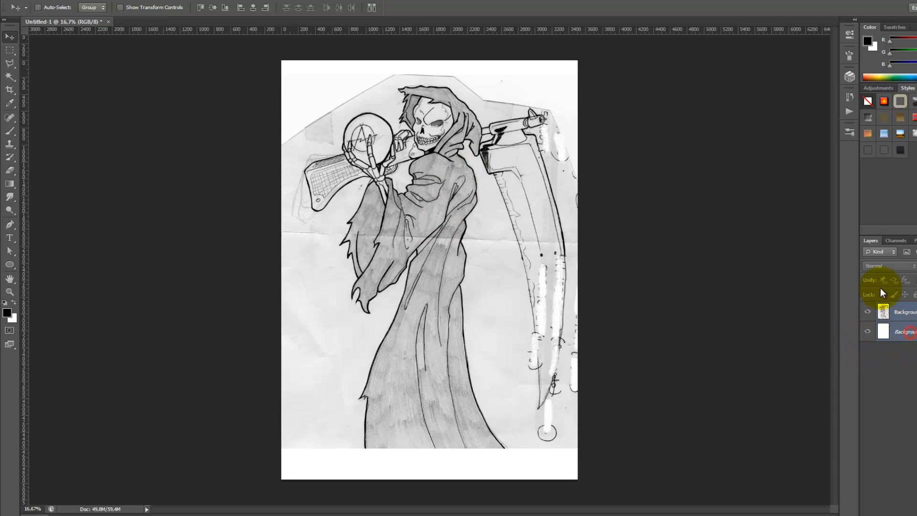
{"action": "right_click", "coordinate": [891, 310]}
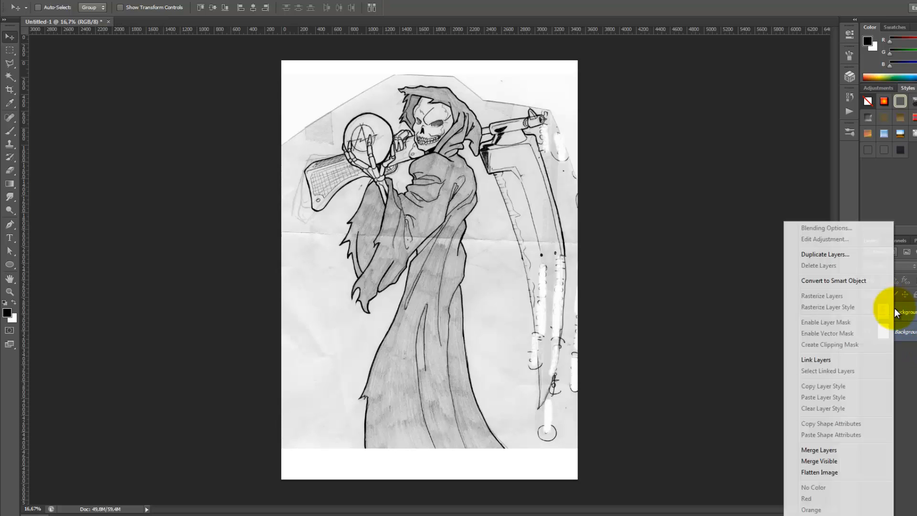
{"action": "left_click", "coordinate": [823, 450]}
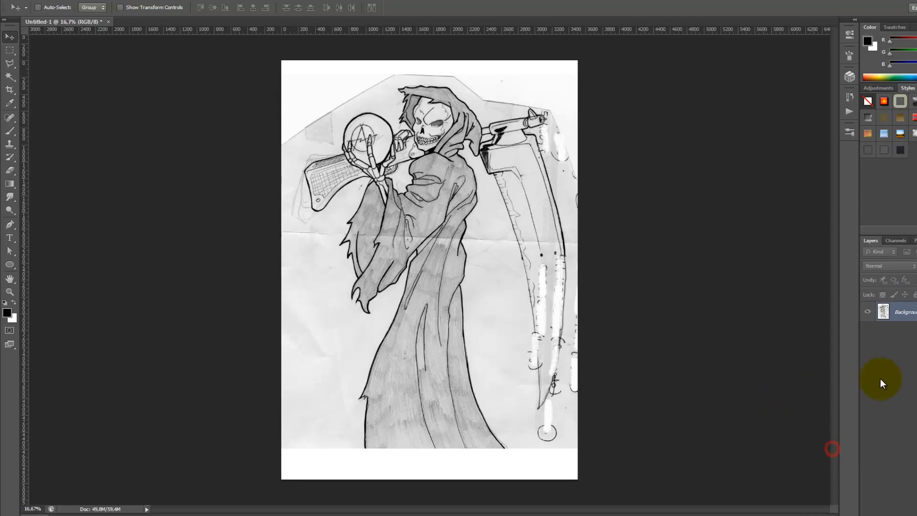
Convert the merged background into a layer named boceto, then duplicate it and merge the copy back down.
{"action": "double_click", "coordinate": [907, 314]}
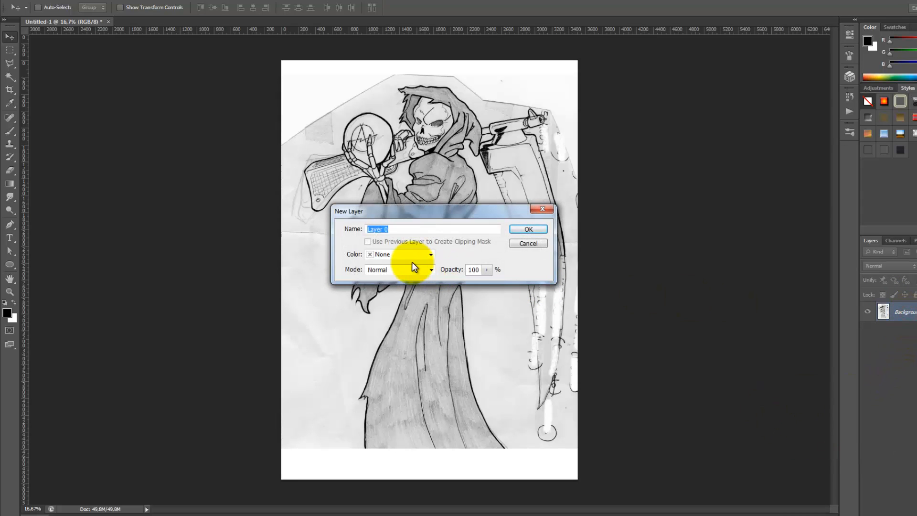
{"action": "type", "text": "bocet"}
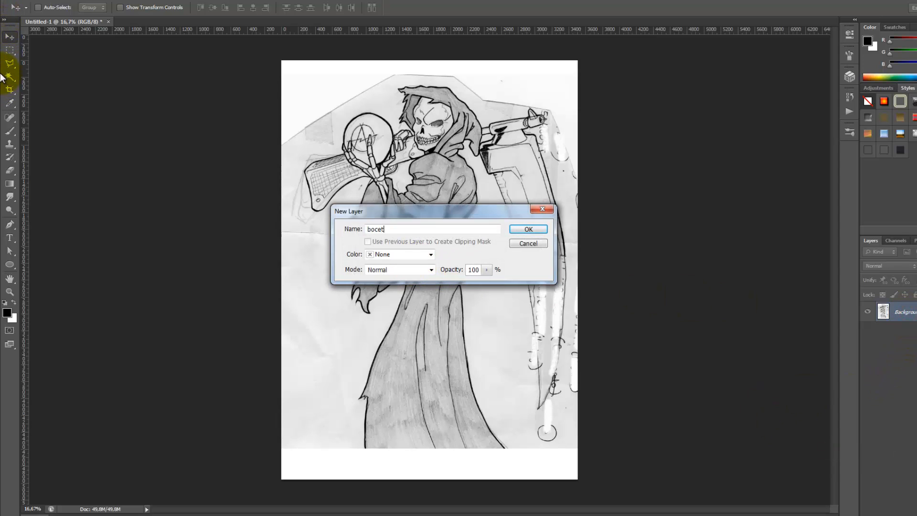
{"action": "type", "text": "o"}
{"action": "key", "text": "Return"}
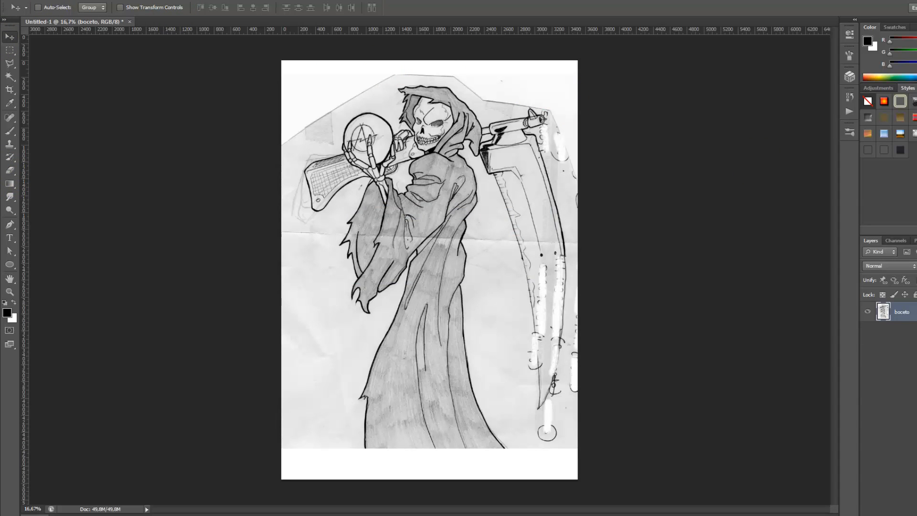
{"action": "key", "text": "ctrl+j"}
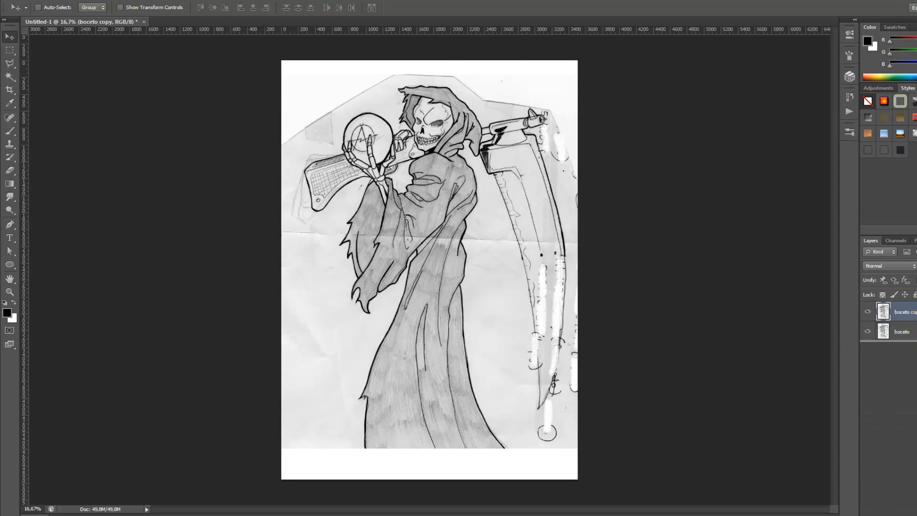
{"action": "key", "text": "ctrl+e"}
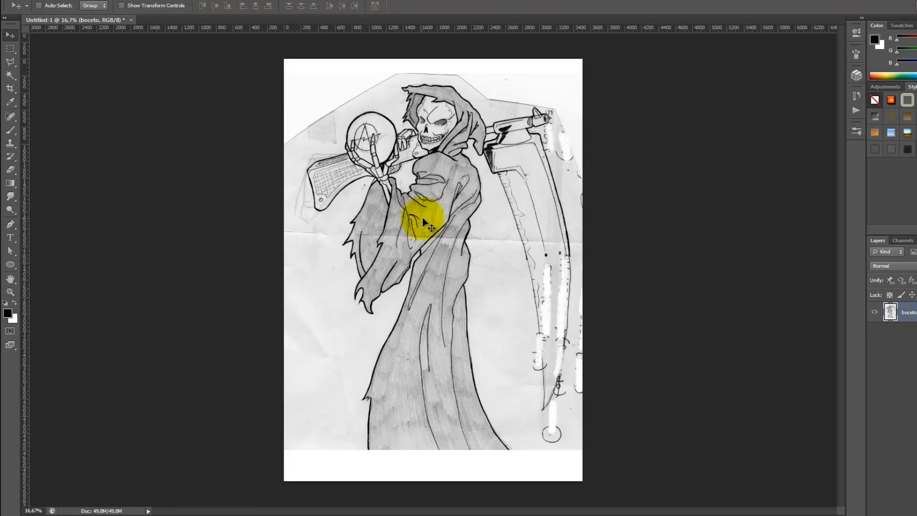
Add a new empty layer named trazo above the boceto layer for tracing the reaper.
{"action": "scroll", "coordinate": [466, 239], "scroll_direction": "up", "scroll_amount": 3}
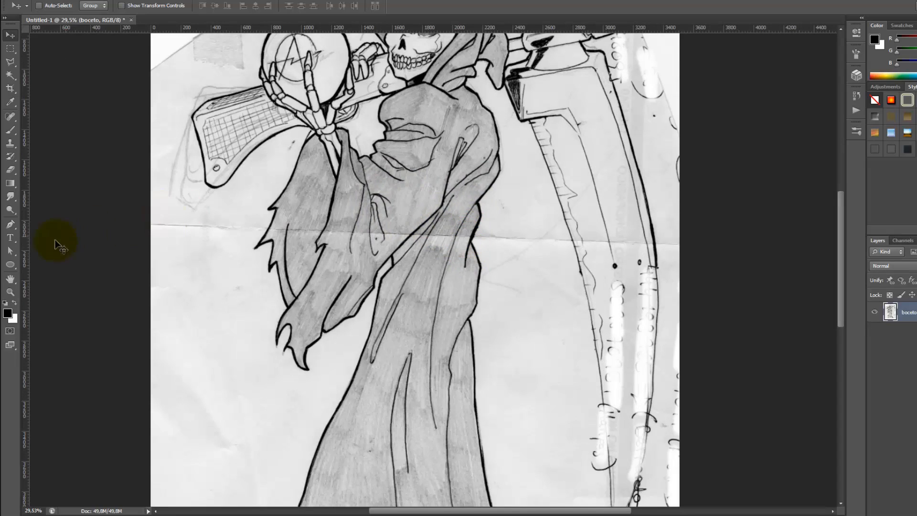
{"action": "left_click", "coordinate": [11, 279]}
{"action": "scroll", "coordinate": [485, 299], "scroll_direction": "up", "scroll_amount": 5}
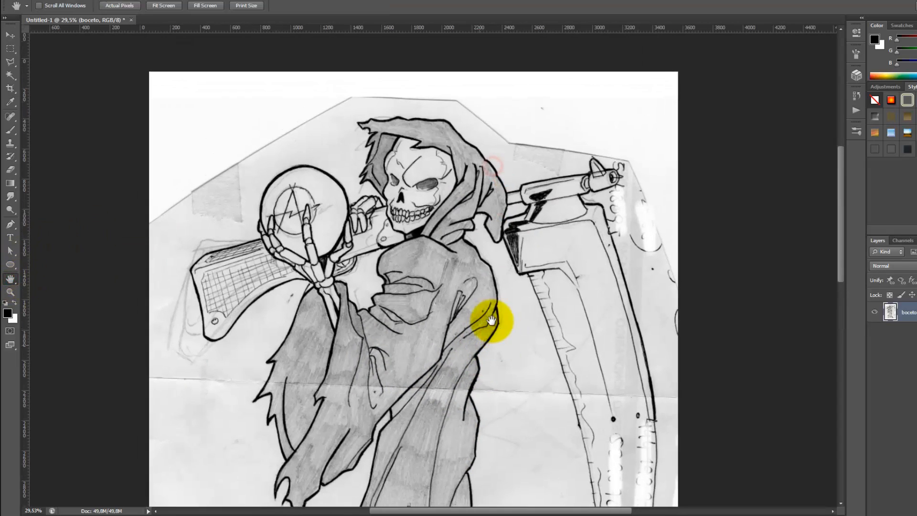
{"action": "scroll", "coordinate": [475, 273], "scroll_direction": "up", "scroll_amount": 5}
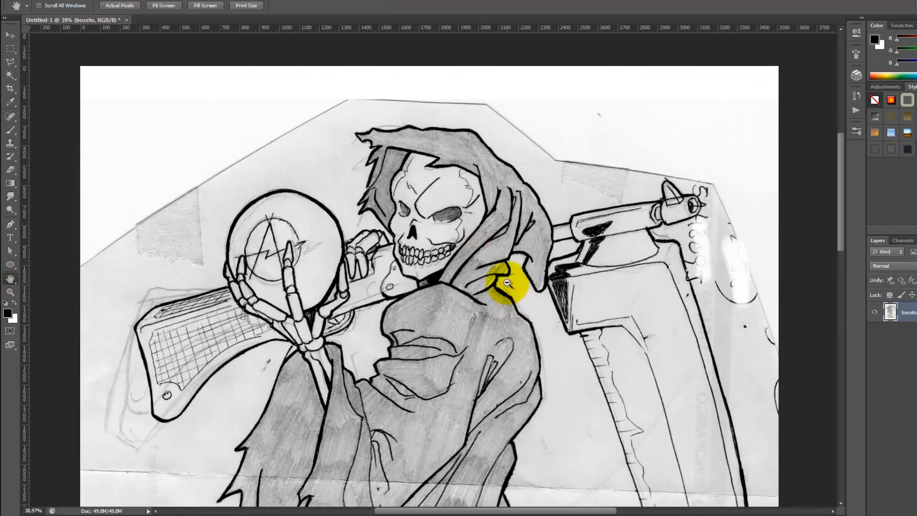
{"action": "scroll", "coordinate": [498, 248], "scroll_direction": "up", "scroll_amount": 2}
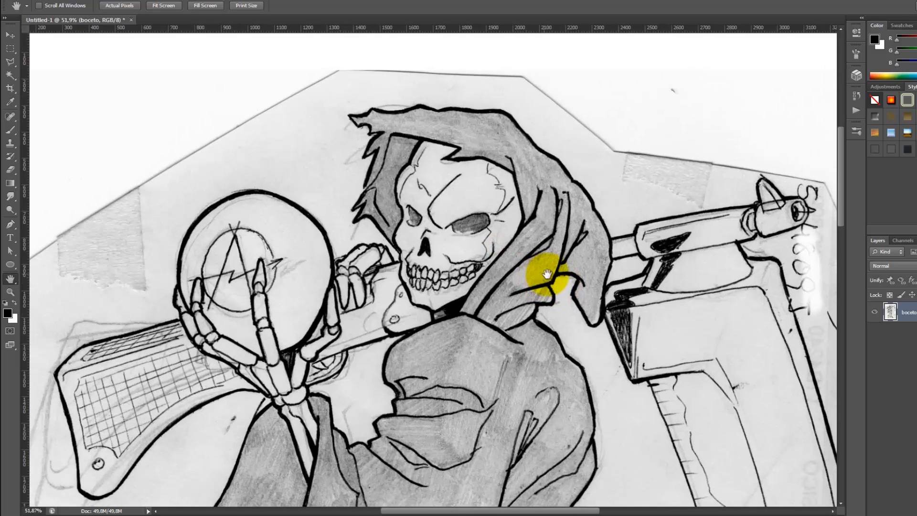
{"action": "left_click", "coordinate": [916, 511]}
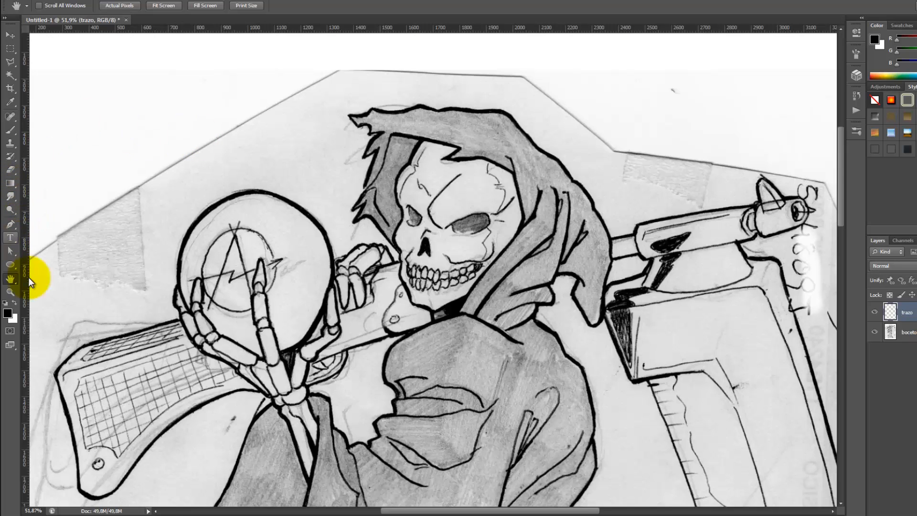
Set the foreground colour to bright red (#f60606).
{"action": "left_click", "coordinate": [8, 314]}
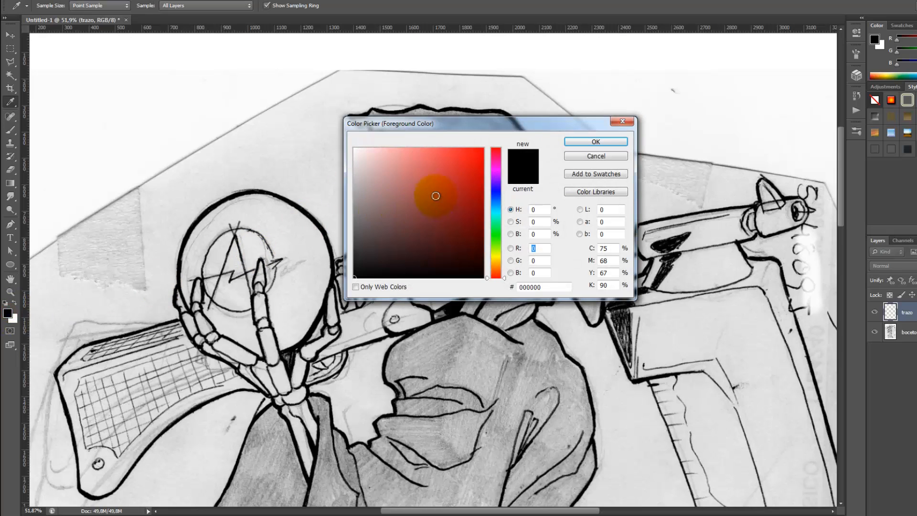
{"action": "left_click_drag", "start_coordinate": [430, 190], "coordinate": [480, 152]}
{"action": "left_click", "coordinate": [575, 142]}
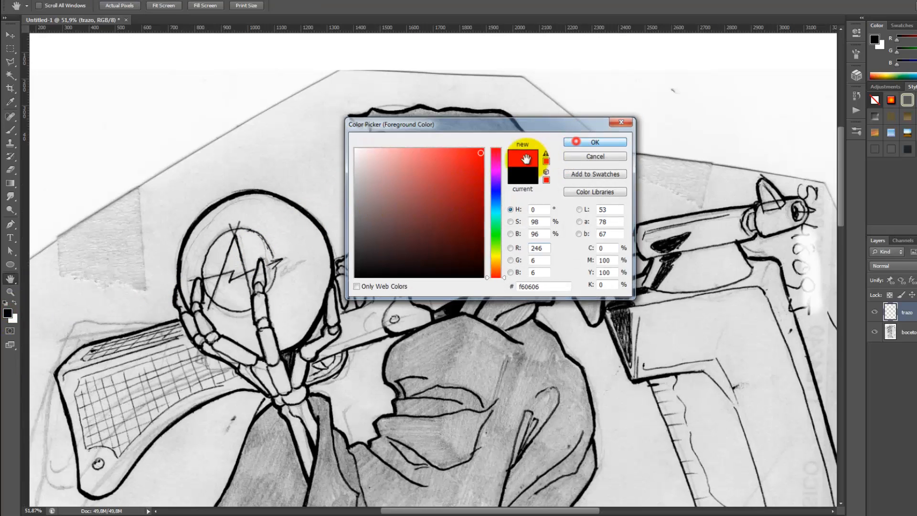
{"action": "key", "text": "h"}
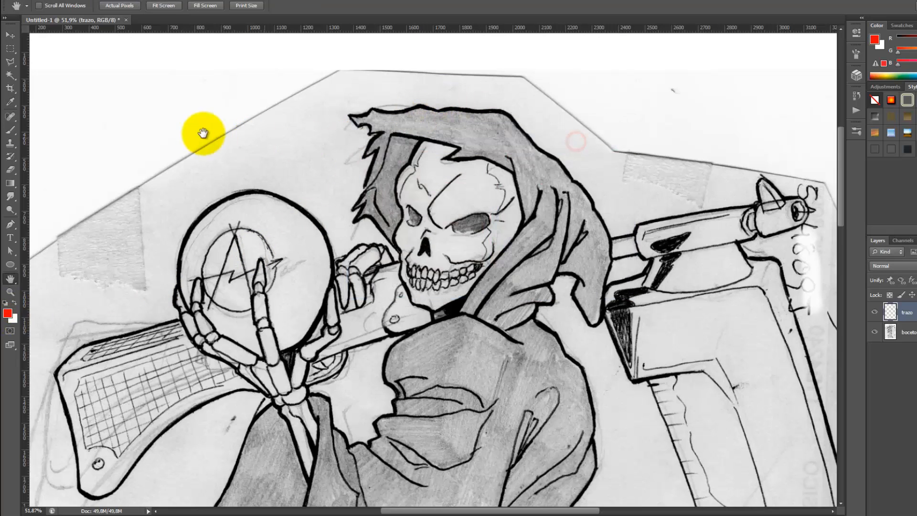
Choose the Brush tool and set the hardness of its 5 px tip to 50%.
{"action": "left_click", "coordinate": [10, 134]}
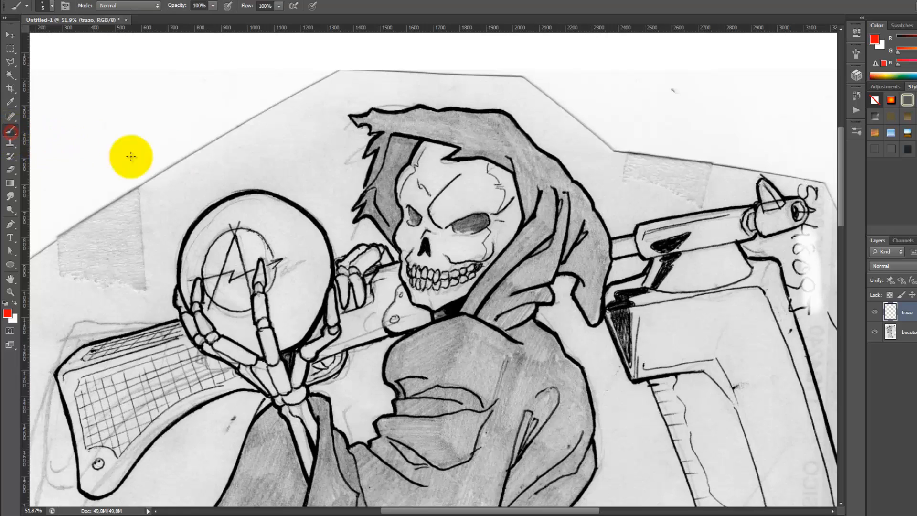
{"action": "right_click", "coordinate": [310, 195]}
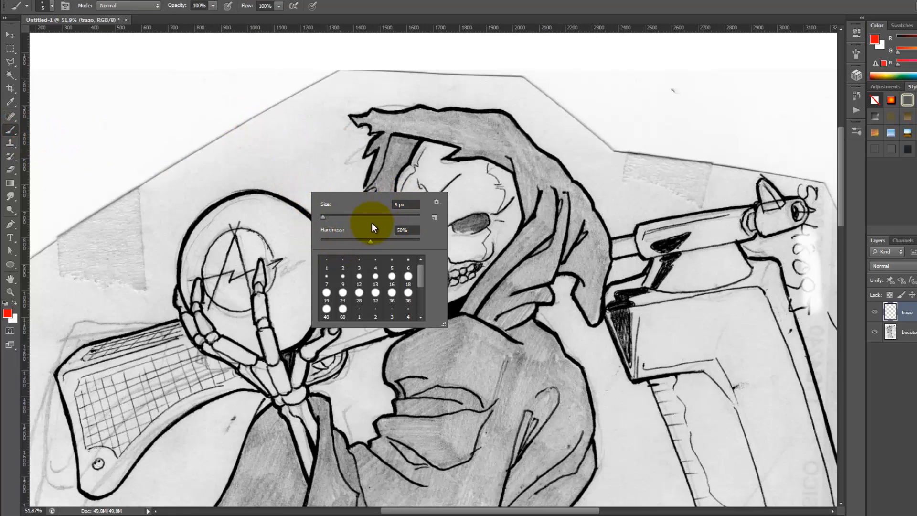
{"action": "left_click_drag", "start_coordinate": [397, 242], "coordinate": [360, 233]}
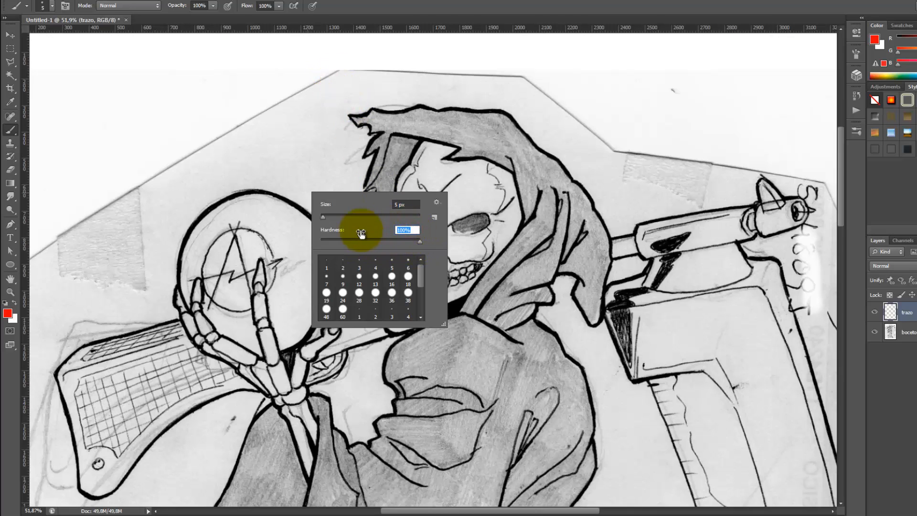
{"action": "type", "text": "50"}
{"action": "key", "text": "Return"}
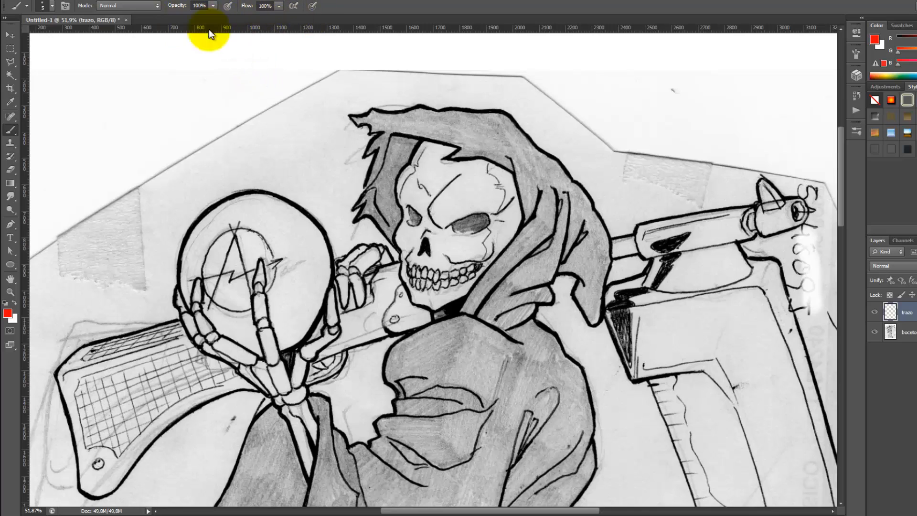
Enable Shape Dynamics for the brush, with its size jitter controlled by Pen Pressure.
{"action": "left_click", "coordinate": [28, 6]}
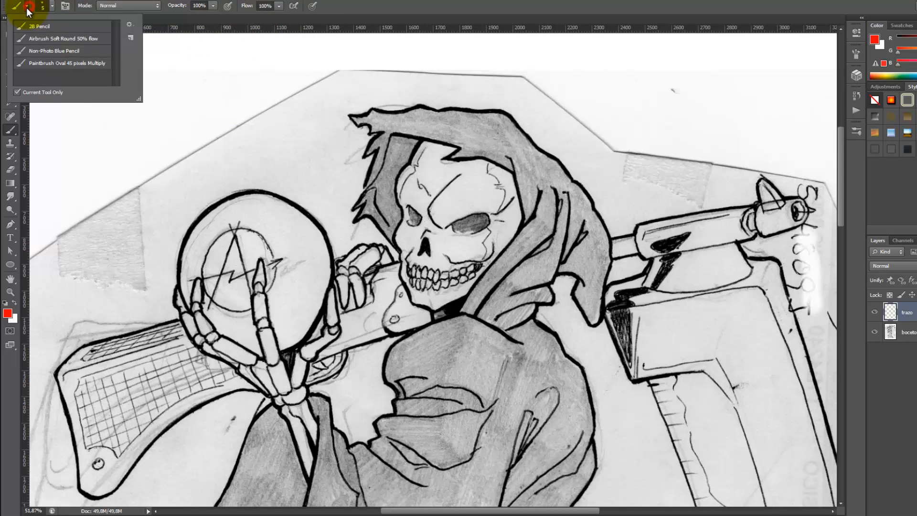
{"action": "left_click", "coordinate": [52, 6]}
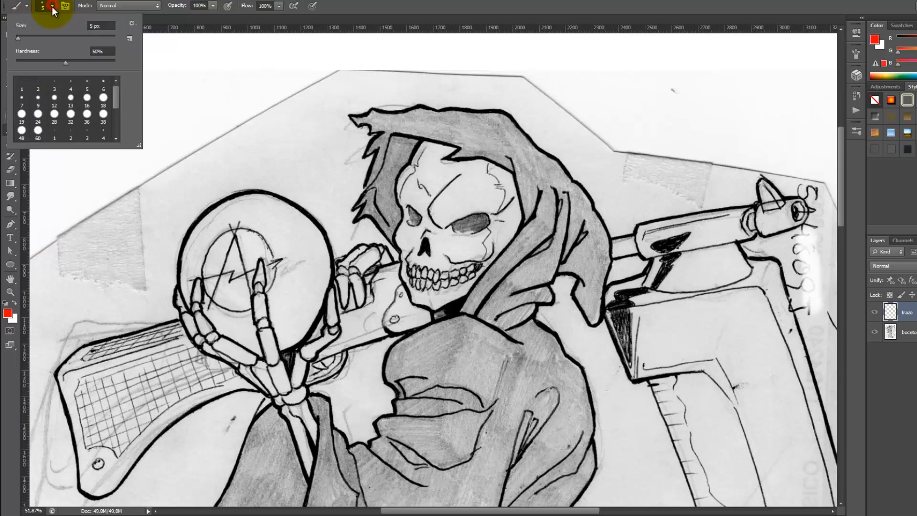
{"action": "left_click", "coordinate": [132, 23]}
{"action": "left_click", "coordinate": [132, 24]}
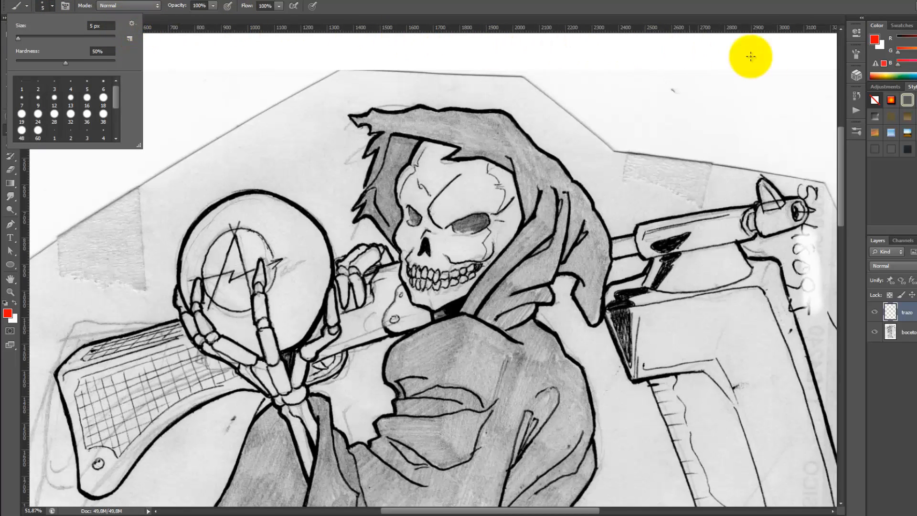
{"action": "left_click", "coordinate": [856, 33]}
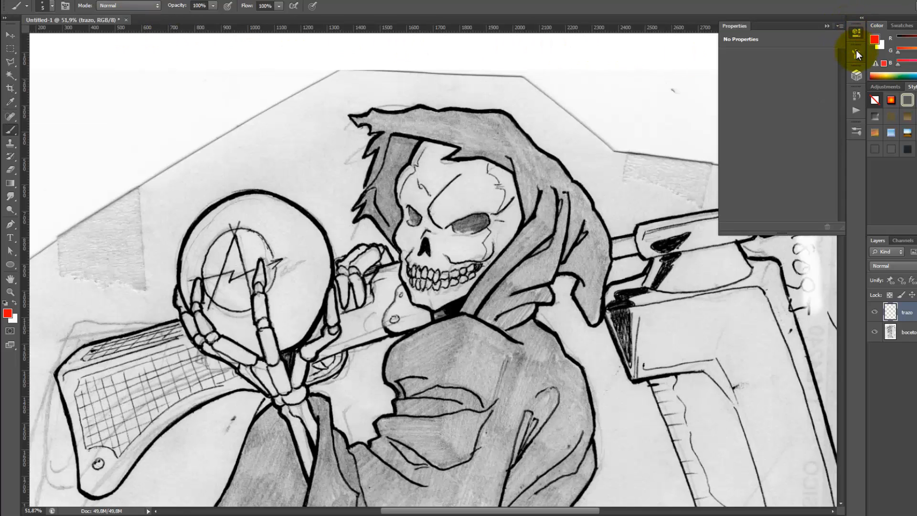
{"action": "left_click", "coordinate": [856, 54]}
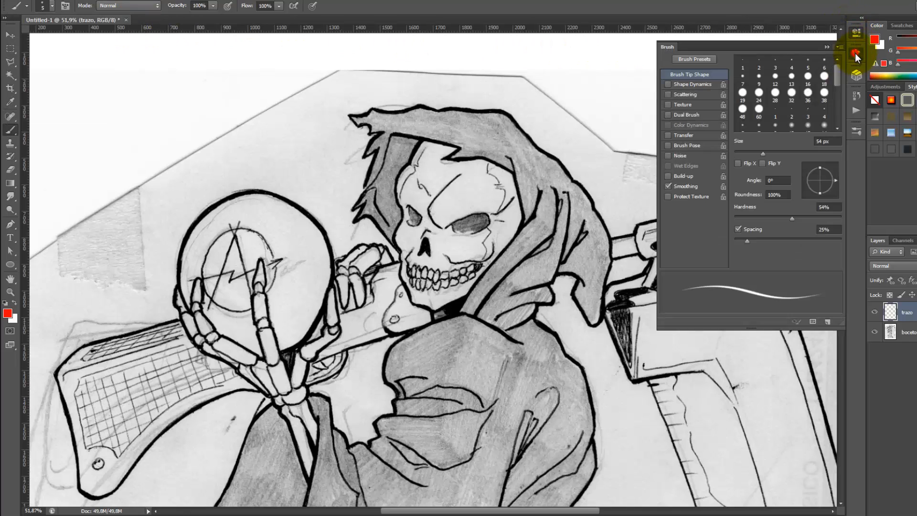
{"action": "left_click", "coordinate": [686, 84]}
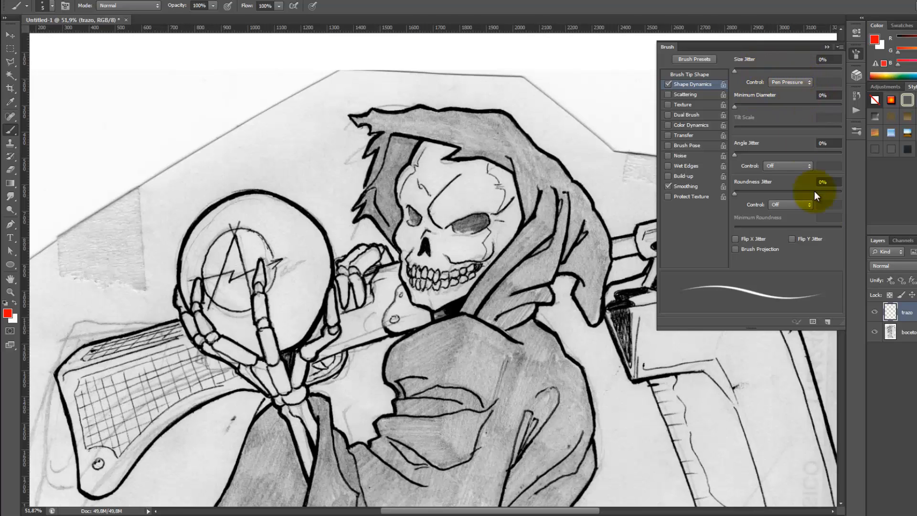
{"action": "left_click", "coordinate": [826, 47]}
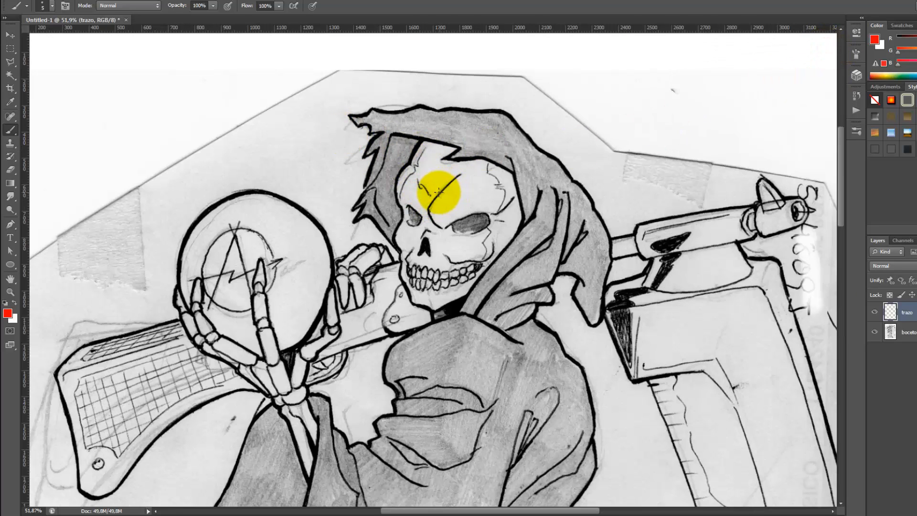
Test the brush with two red strokes at a size of 63 px between the orb and the hood, and undo both.
{"action": "right_click", "coordinate": [476, 216]}
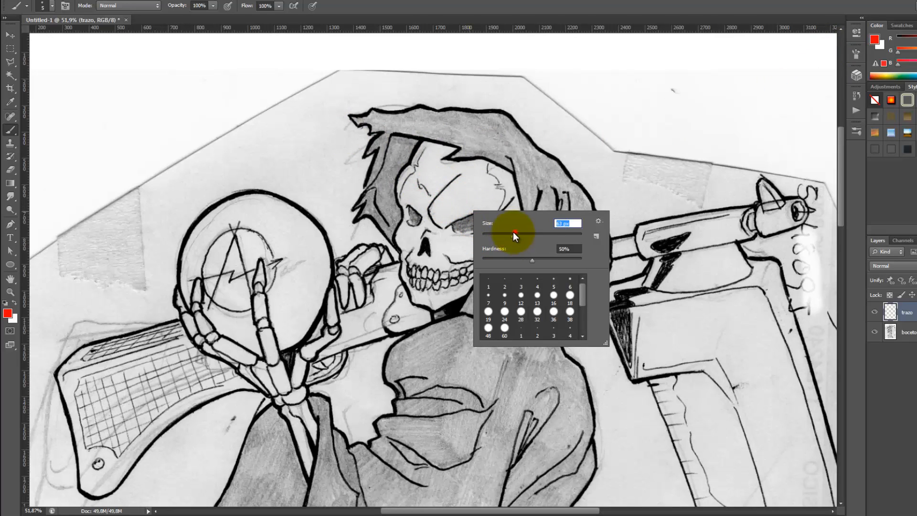
{"action": "left_click_drag", "start_coordinate": [286, 247], "coordinate": [356, 134]}
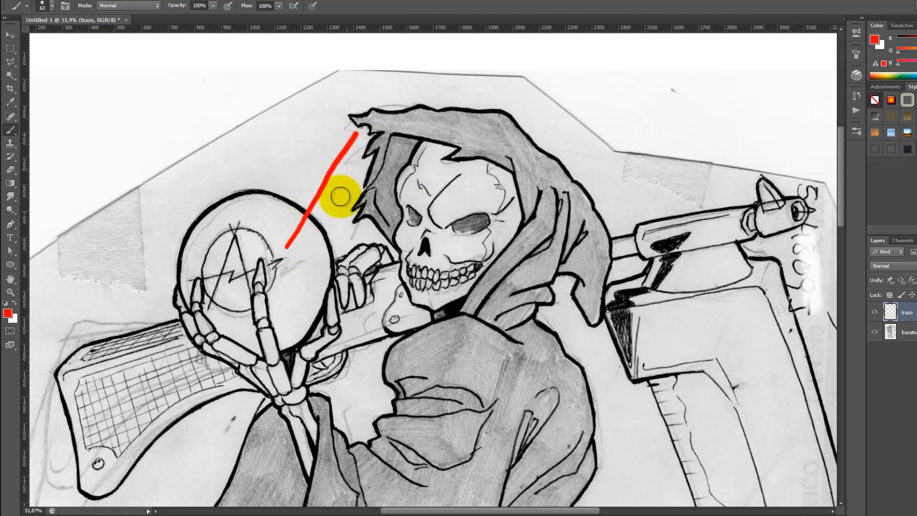
{"action": "mouse_move", "coordinate": [303, 264]}
{"action": "left_mouse_down"}
{"action": "mouse_move", "coordinate": [396, 117]}
{"action": "mouse_move", "coordinate": [421, 98]}
{"action": "left_mouse_up"}
{"action": "key", "text": "ctrl+alt+z"}
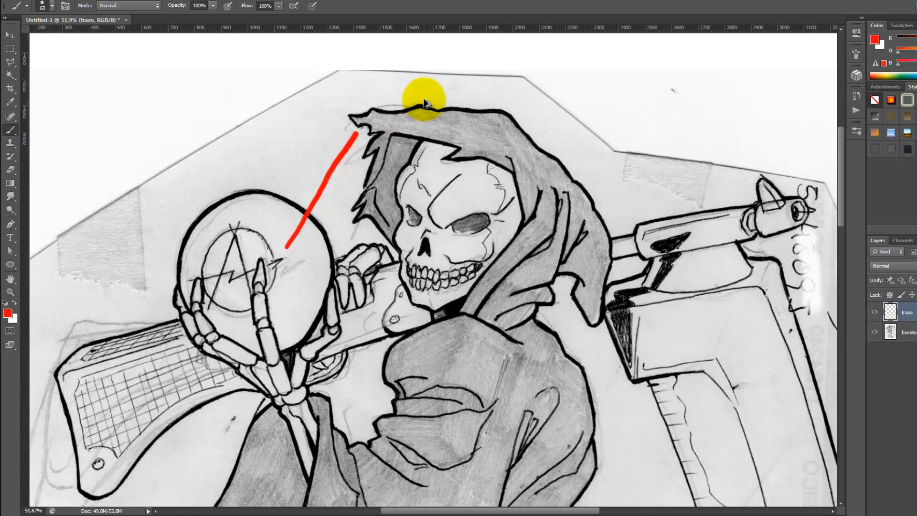
{"action": "key", "text": "ctrl+alt+z"}
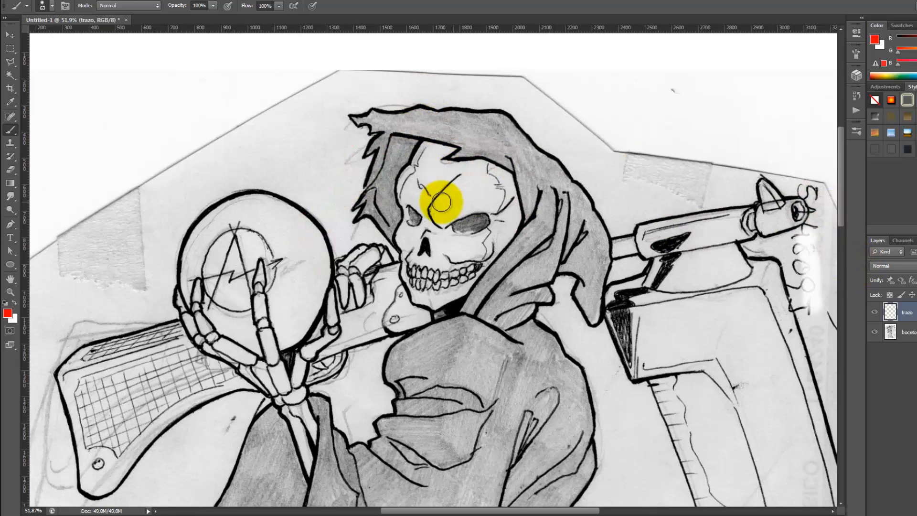
Set the brush size to 5 px.
{"action": "right_click", "coordinate": [463, 224]}
{"action": "left_click", "coordinate": [556, 226]}
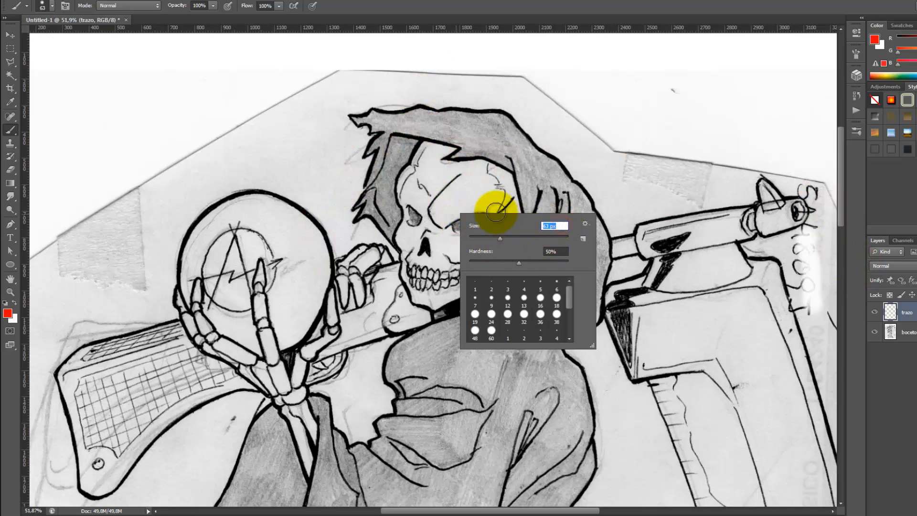
{"action": "type", "text": "5"}
{"action": "key", "text": "Return"}
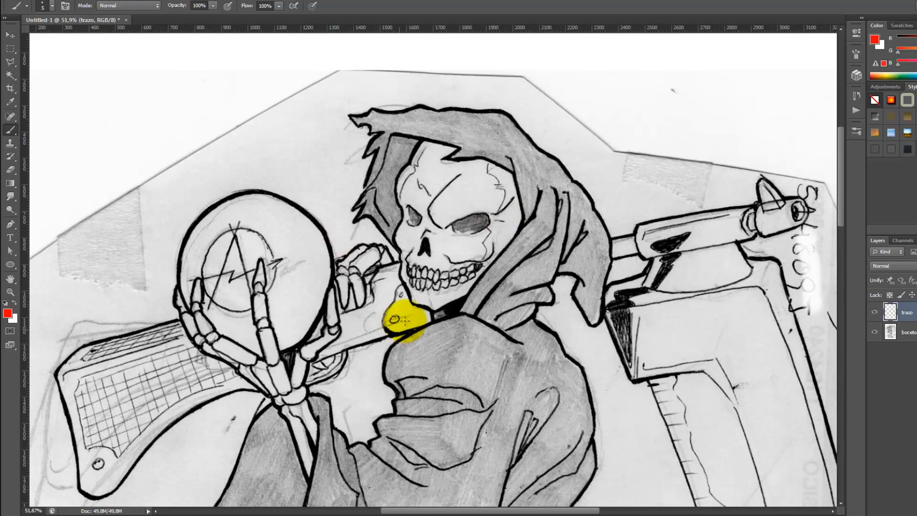
Trace in red the skull's brow line from the forehead, over the larger eye socket and up to the temple.
{"action": "left_click", "coordinate": [447, 221], "text": "ctrl"}
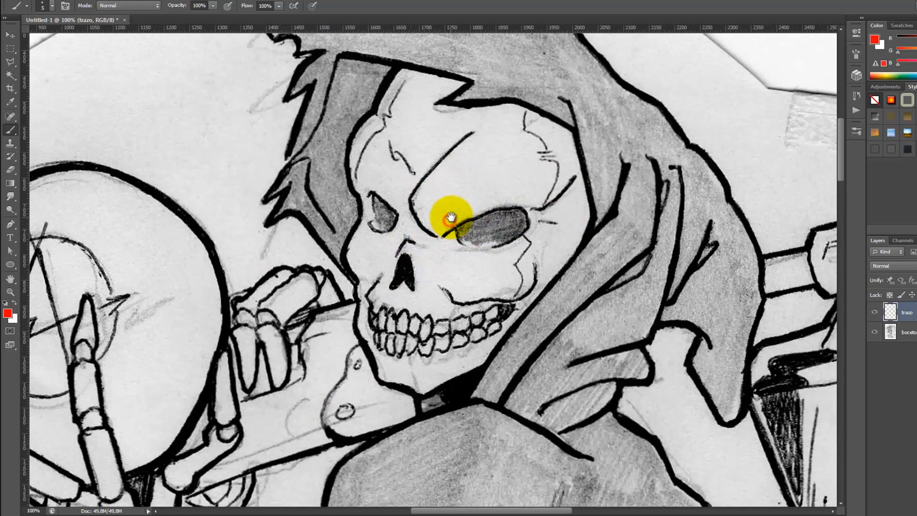
{"action": "left_click", "coordinate": [444, 208], "text": "ctrl"}
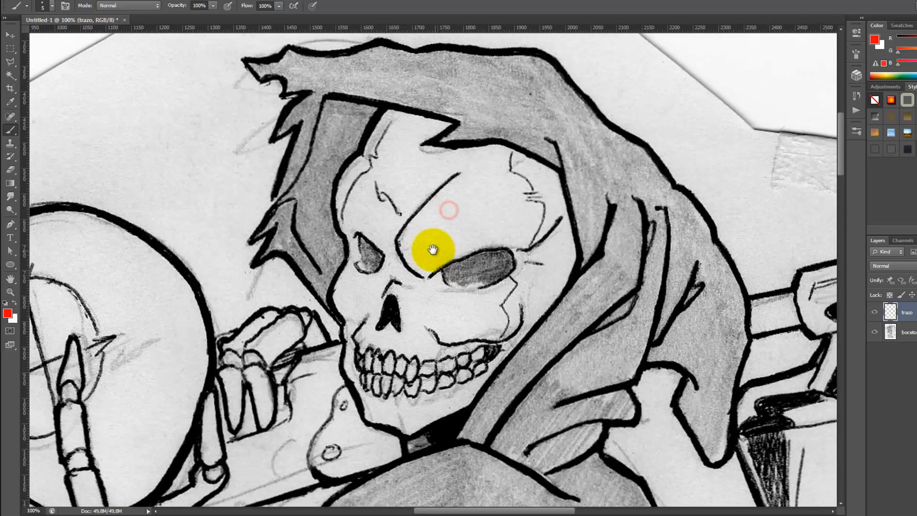
{"action": "left_click", "coordinate": [434, 248], "text": "ctrl"}
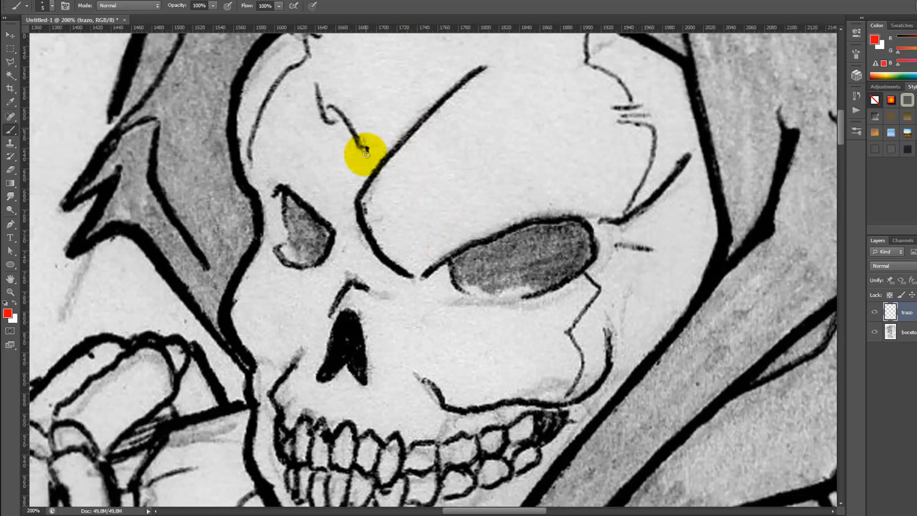
{"action": "mouse_move", "coordinate": [358, 202]}
{"action": "left_mouse_down"}
{"action": "mouse_move", "coordinate": [369, 173]}
{"action": "mouse_move", "coordinate": [428, 107]}
{"action": "mouse_move", "coordinate": [482, 66]}
{"action": "left_mouse_up"}
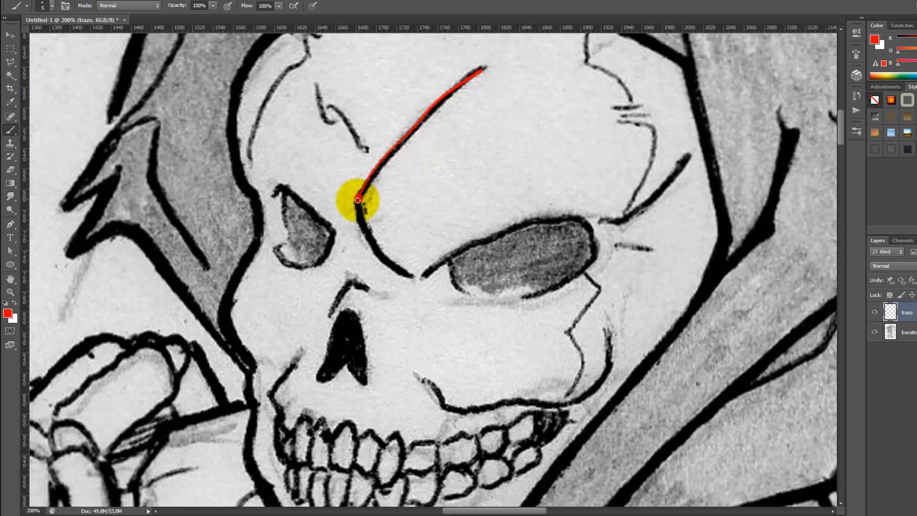
{"action": "mouse_move", "coordinate": [357, 200]}
{"action": "left_mouse_down"}
{"action": "mouse_move", "coordinate": [366, 236]}
{"action": "mouse_move", "coordinate": [387, 259]}
{"action": "mouse_move", "coordinate": [403, 274]}
{"action": "mouse_move", "coordinate": [434, 275]}
{"action": "left_mouse_up"}
{"action": "left_click_drag", "start_coordinate": [501, 284], "coordinate": [527, 268]}
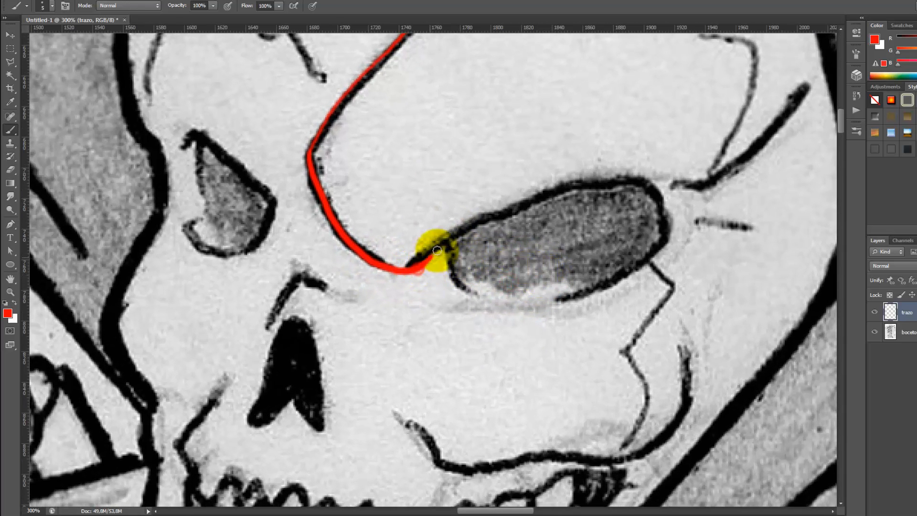
{"action": "mouse_move", "coordinate": [437, 250]}
{"action": "left_mouse_down"}
{"action": "mouse_move", "coordinate": [537, 197]}
{"action": "mouse_move", "coordinate": [636, 181]}
{"action": "mouse_move", "coordinate": [712, 184]}
{"action": "mouse_move", "coordinate": [669, 245]}
{"action": "mouse_move", "coordinate": [586, 272]}
{"action": "mouse_move", "coordinate": [548, 272]}
{"action": "mouse_move", "coordinate": [653, 166]}
{"action": "left_mouse_up"}
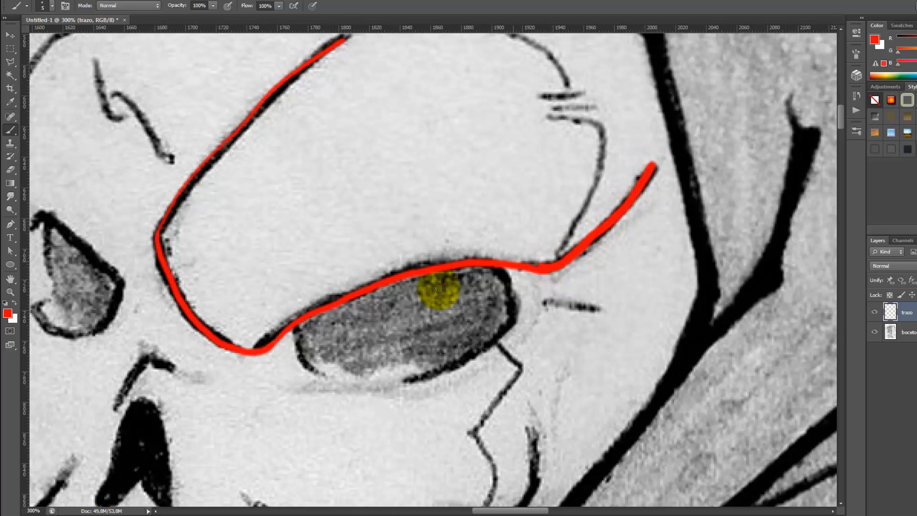
Trace the outer contour of the skull's smaller eye socket in red, leaving its inner side edge open.
{"action": "left_click_drag", "start_coordinate": [557, 280], "coordinate": [630, 178]}
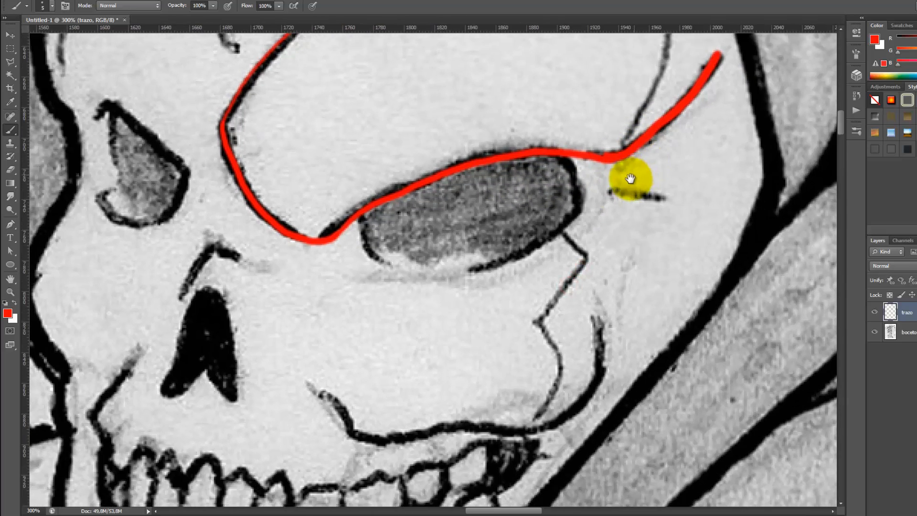
{"action": "left_click", "coordinate": [461, 335], "text": "alt"}
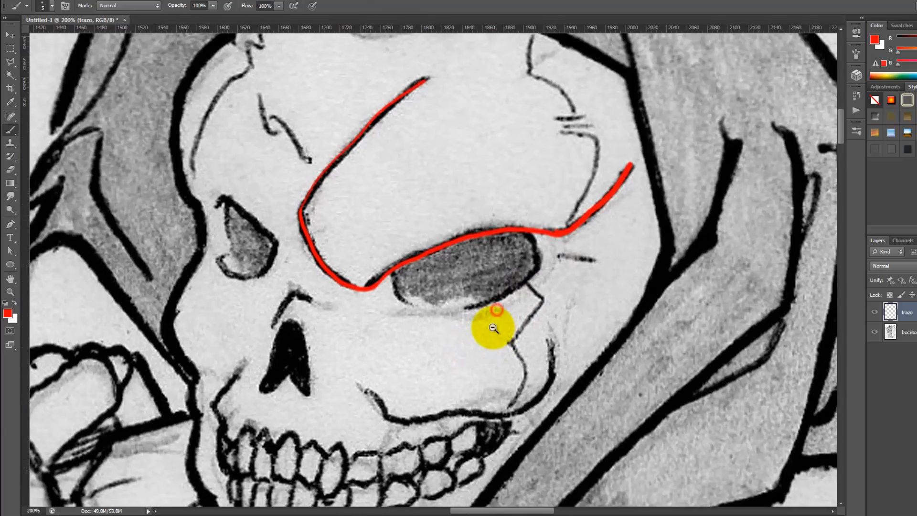
{"action": "left_click", "coordinate": [493, 329], "text": "alt"}
{"action": "left_click", "coordinate": [492, 331], "text": "ctrl"}
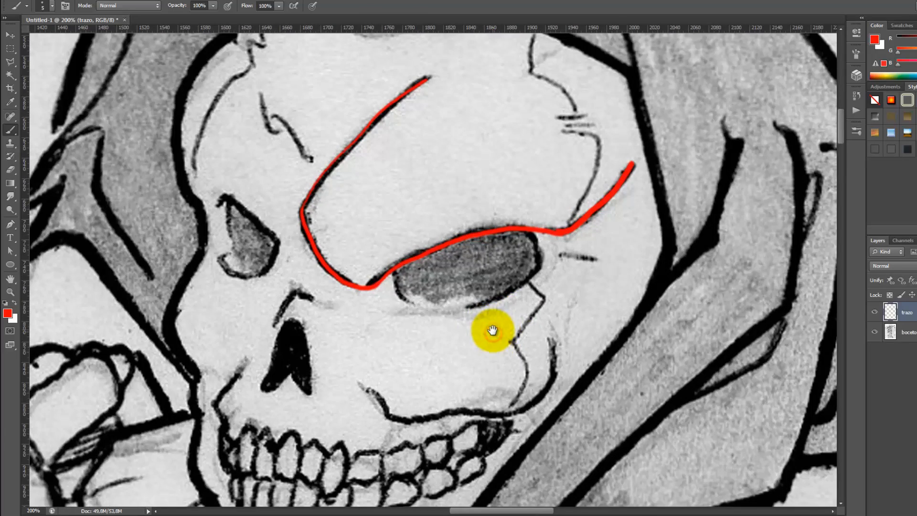
{"action": "left_click_drag", "start_coordinate": [493, 331], "coordinate": [524, 292]}
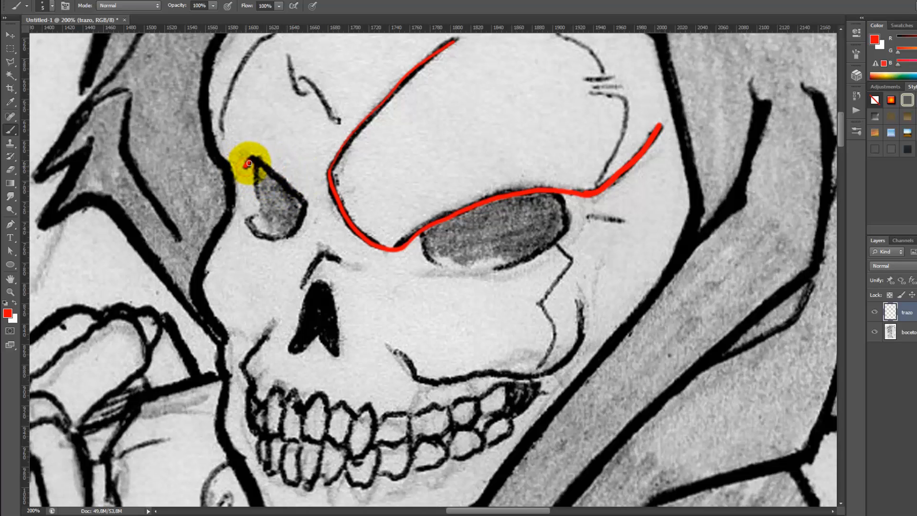
{"action": "left_click_drag", "start_coordinate": [257, 163], "coordinate": [287, 189]}
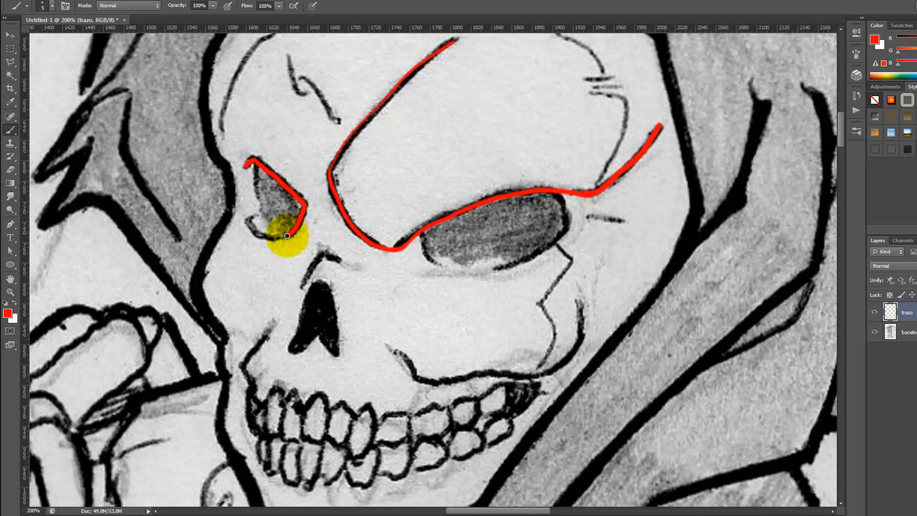
{"action": "left_click_drag", "start_coordinate": [271, 238], "coordinate": [247, 210]}
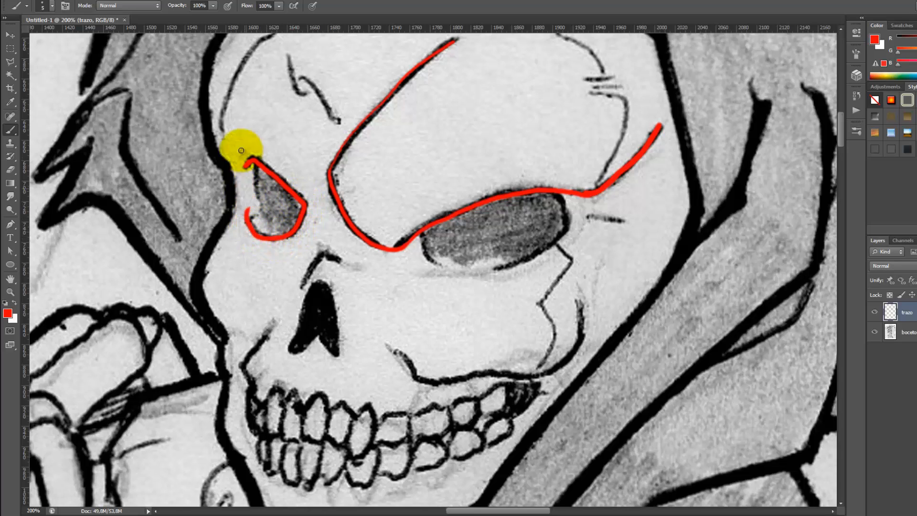
Trace the inner side edge of the smaller eye socket down to its lower curve, undoing the first attempt.
{"action": "left_click_drag", "start_coordinate": [256, 172], "coordinate": [262, 237]}
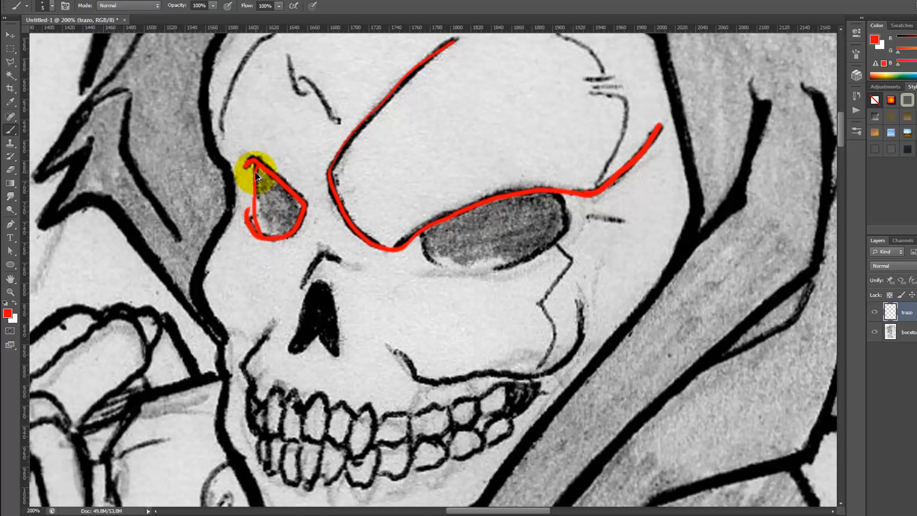
{"action": "key", "text": "ctrl+z"}
{"action": "left_click", "coordinate": [294, 223], "text": "ctrl"}
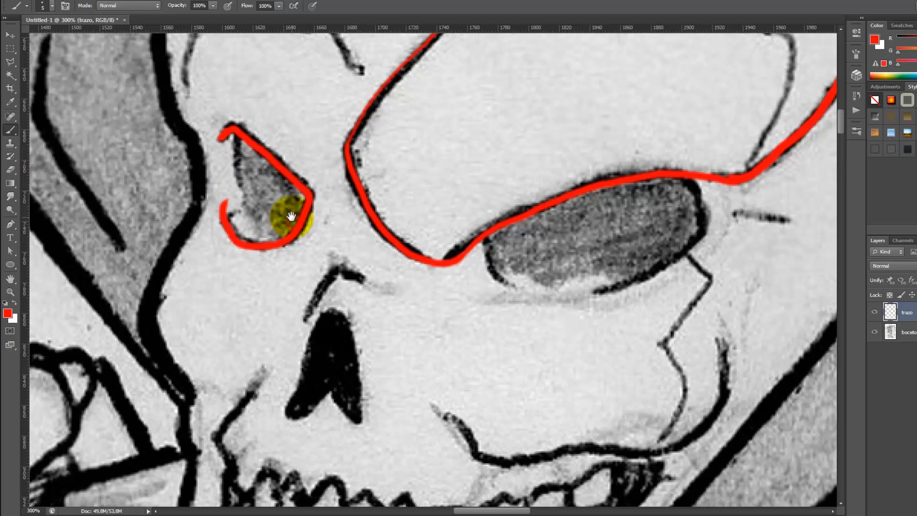
{"action": "left_click_drag", "start_coordinate": [290, 217], "coordinate": [325, 233]}
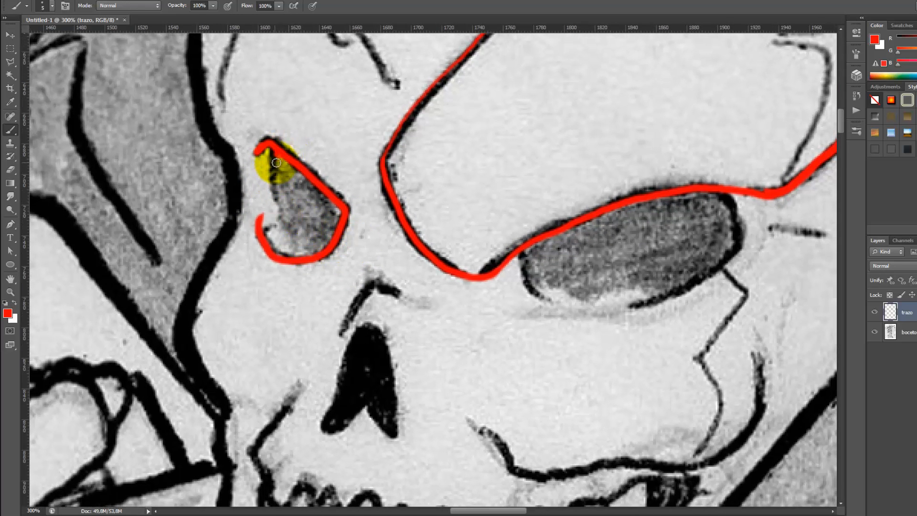
{"action": "left_click_drag", "start_coordinate": [271, 152], "coordinate": [284, 230]}
{"action": "mouse_move", "coordinate": [285, 241]}
{"action": "left_mouse_down"}
{"action": "mouse_move", "coordinate": [278, 214]}
{"action": "mouse_move", "coordinate": [289, 247]}
{"action": "left_mouse_up"}
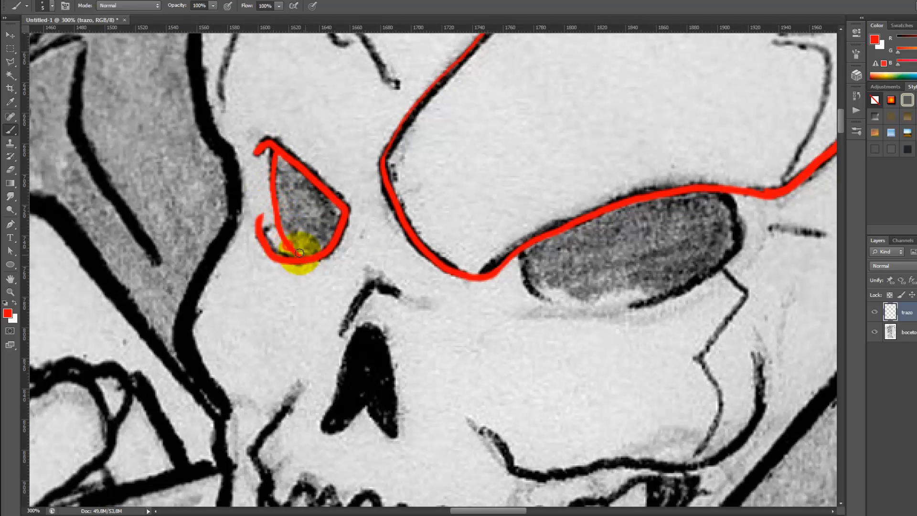
Rotate the whole image 90° clockwise.
{"action": "left_click", "coordinate": [9, 50]}
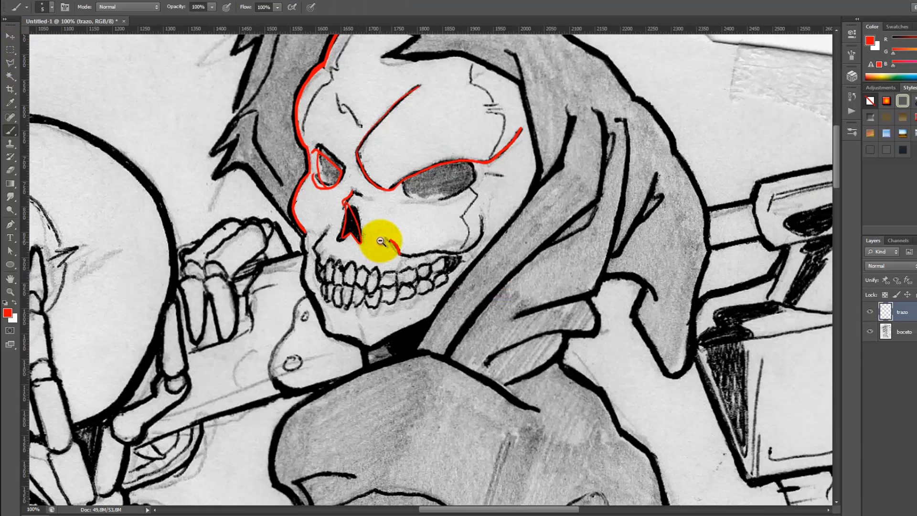
{"action": "scroll", "coordinate": [381, 242], "scroll_direction": "down", "scroll_amount": 1}
{"action": "mouse_move", "coordinate": [416, 223]}
{"action": "left_mouse_down"}
{"action": "mouse_move", "coordinate": [370, 243]}
{"action": "mouse_move", "coordinate": [348, 235]}
{"action": "left_mouse_up"}
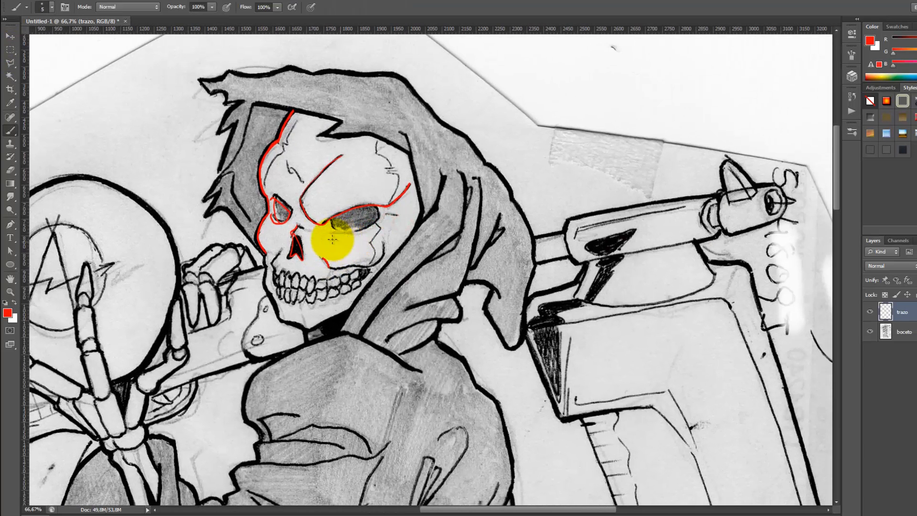
{"action": "left_click", "coordinate": [72, 1]}
{"action": "mouse_move", "coordinate": [92, 85]}
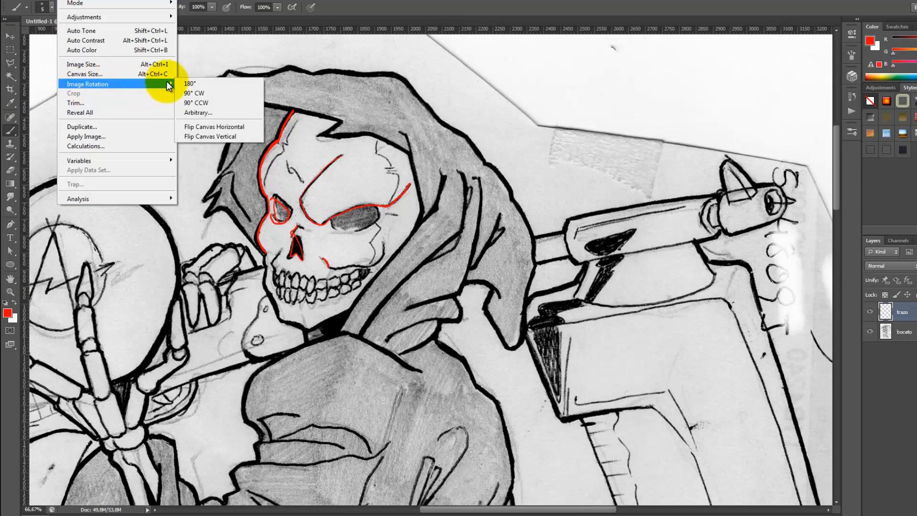
{"action": "left_click", "coordinate": [207, 94]}
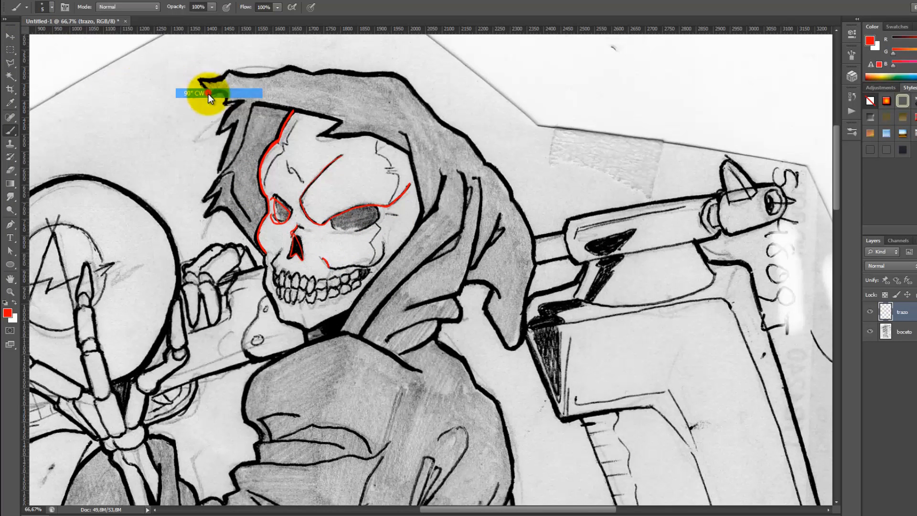
{"action": "left_click_drag", "start_coordinate": [563, 328], "coordinate": [375, 154]}
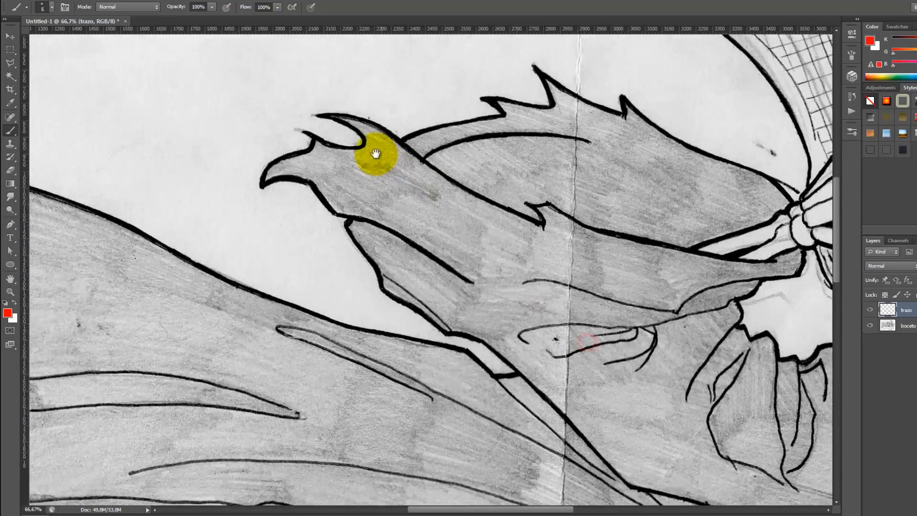
{"action": "left_click_drag", "start_coordinate": [620, 219], "coordinate": [336, 230]}
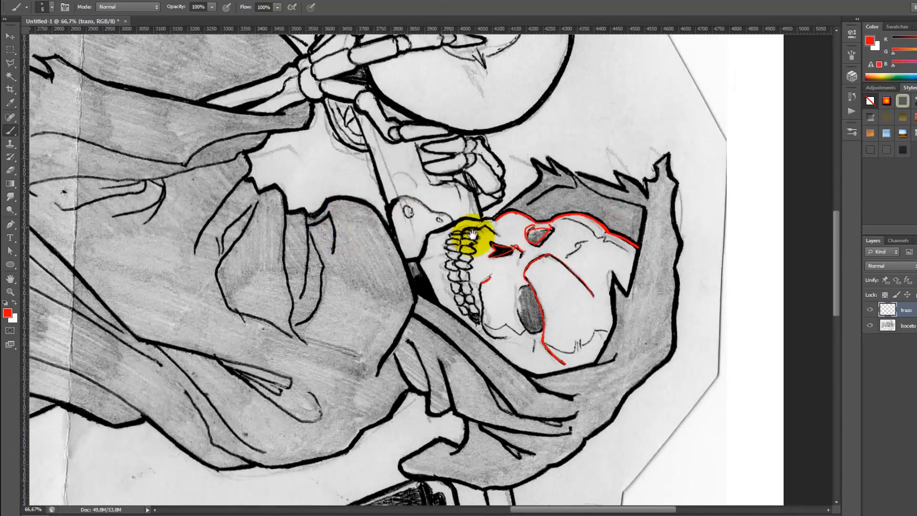
Trace the skull's cheekbone line behind the teeth in red, from its inner end around to the rear curve.
{"action": "mouse_move", "coordinate": [503, 269]}
{"action": "left_mouse_down"}
{"action": "mouse_move", "coordinate": [451, 185]}
{"action": "mouse_move", "coordinate": [459, 180]}
{"action": "mouse_move", "coordinate": [438, 121]}
{"action": "left_mouse_up"}
{"action": "left_click", "coordinate": [454, 186], "text": "ctrl"}
{"action": "left_click", "coordinate": [454, 187], "text": "ctrl"}
{"action": "left_click", "coordinate": [455, 203], "text": "ctrl"}
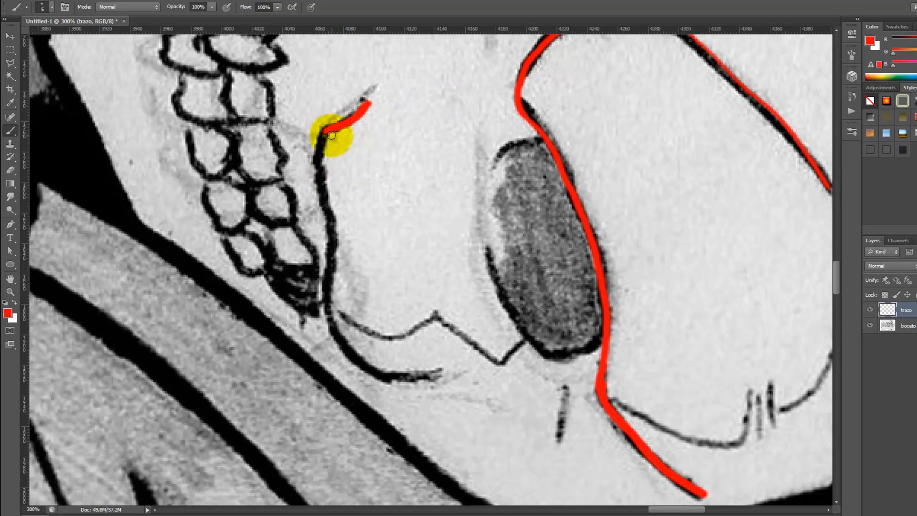
{"action": "mouse_move", "coordinate": [323, 140]}
{"action": "left_mouse_down"}
{"action": "mouse_move", "coordinate": [317, 166]}
{"action": "mouse_move", "coordinate": [324, 138]}
{"action": "mouse_move", "coordinate": [320, 183]}
{"action": "mouse_move", "coordinate": [321, 146]}
{"action": "mouse_move", "coordinate": [328, 216]}
{"action": "mouse_move", "coordinate": [321, 172]}
{"action": "mouse_move", "coordinate": [324, 197]}
{"action": "left_mouse_up"}
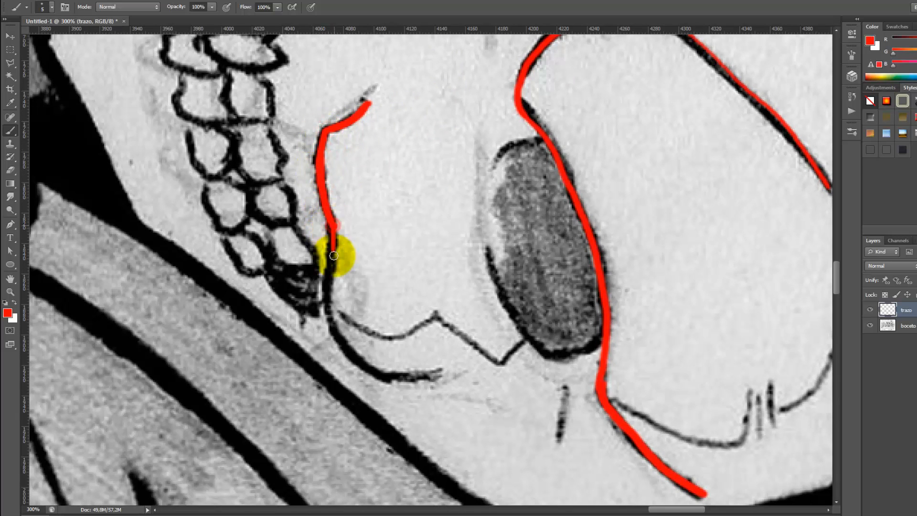
{"action": "mouse_move", "coordinate": [333, 255]}
{"action": "left_mouse_down"}
{"action": "mouse_move", "coordinate": [334, 245]}
{"action": "mouse_move", "coordinate": [338, 331]}
{"action": "left_mouse_up"}
{"action": "left_click_drag", "start_coordinate": [361, 364], "coordinate": [391, 380]}
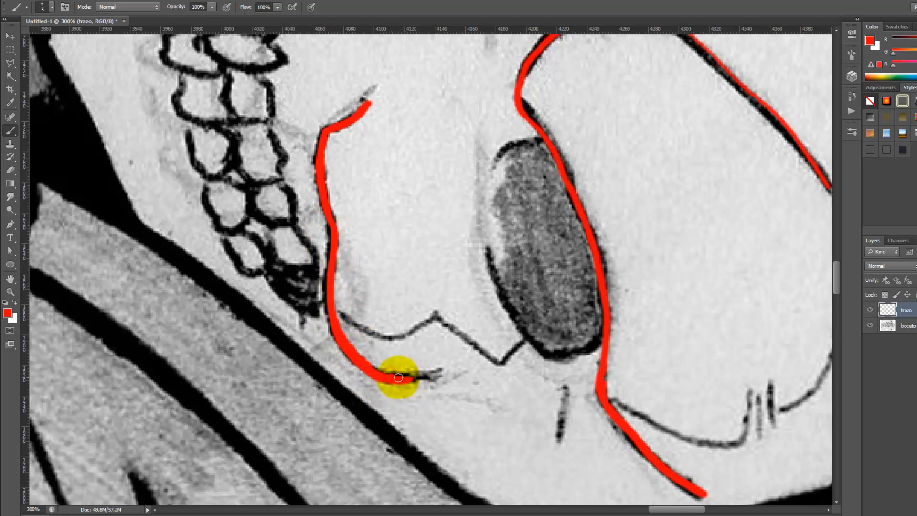
{"action": "left_click_drag", "start_coordinate": [429, 374], "coordinate": [393, 380]}
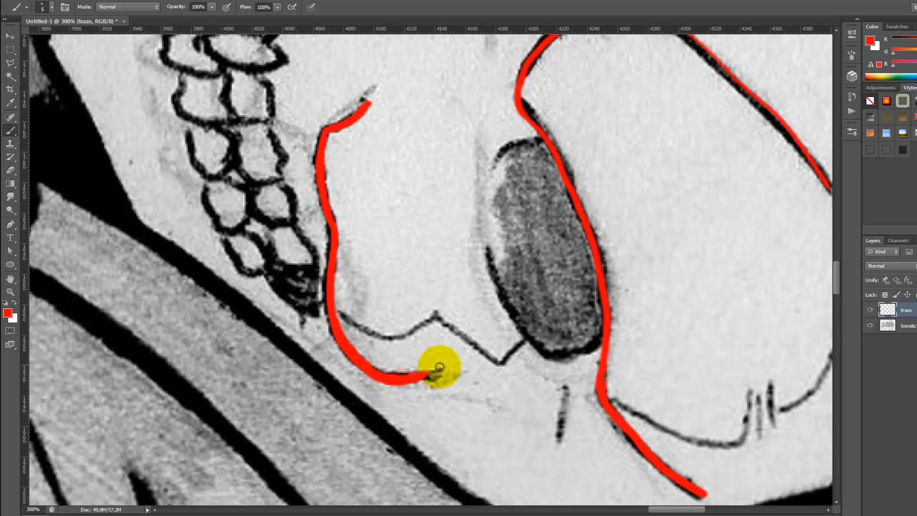
Rotate the whole image 90° counterclockwise and fit it to the screen.
{"action": "mouse_move", "coordinate": [432, 298]}
{"action": "left_mouse_down"}
{"action": "mouse_move", "coordinate": [421, 245]}
{"action": "mouse_move", "coordinate": [436, 264]}
{"action": "left_mouse_up"}
{"action": "left_click", "coordinate": [432, 241], "text": "alt"}
{"action": "left_click", "coordinate": [434, 241], "text": "alt"}
{"action": "left_click", "coordinate": [434, 240], "text": "alt"}
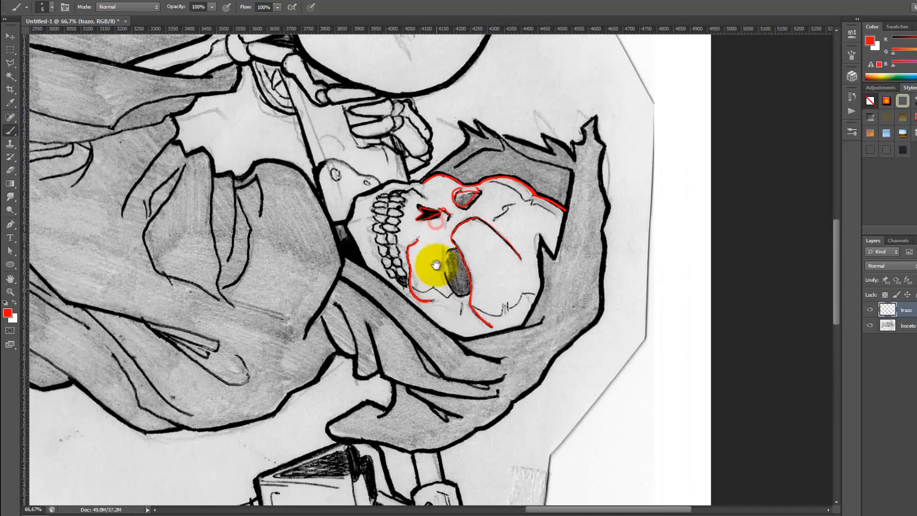
{"action": "left_click", "coordinate": [70, 1]}
{"action": "mouse_move", "coordinate": [96, 82]}
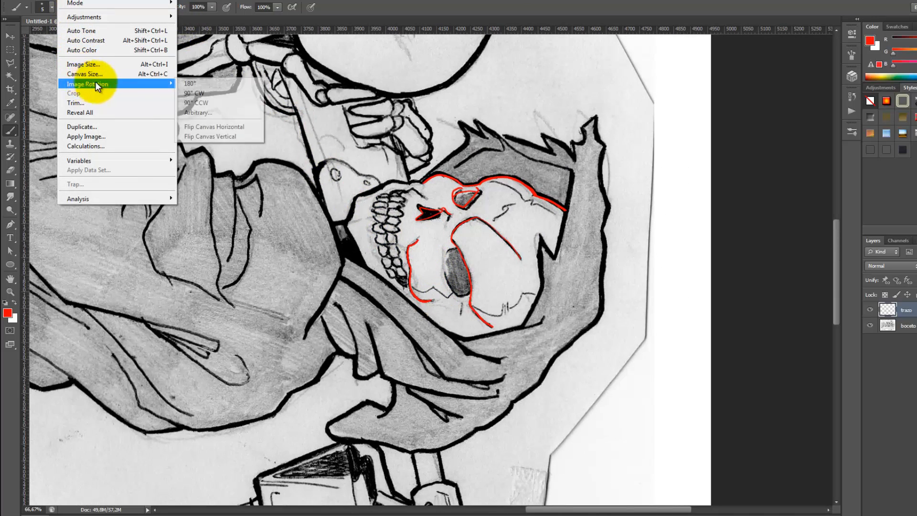
{"action": "left_click", "coordinate": [204, 103]}
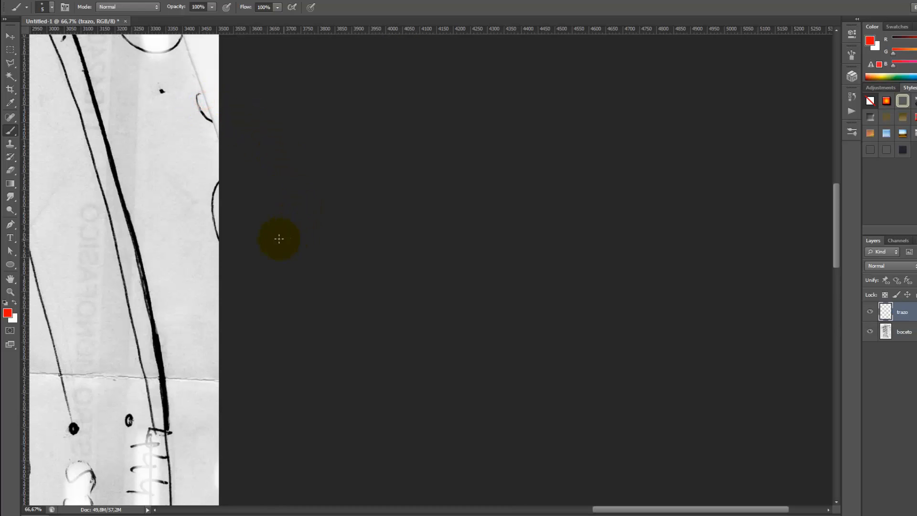
{"action": "left_click", "coordinate": [11, 292]}
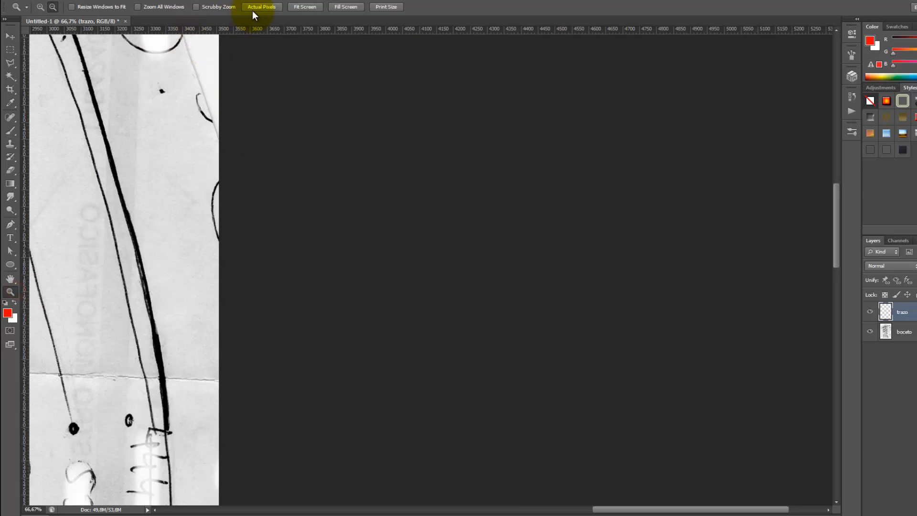
{"action": "left_click", "coordinate": [302, 8]}
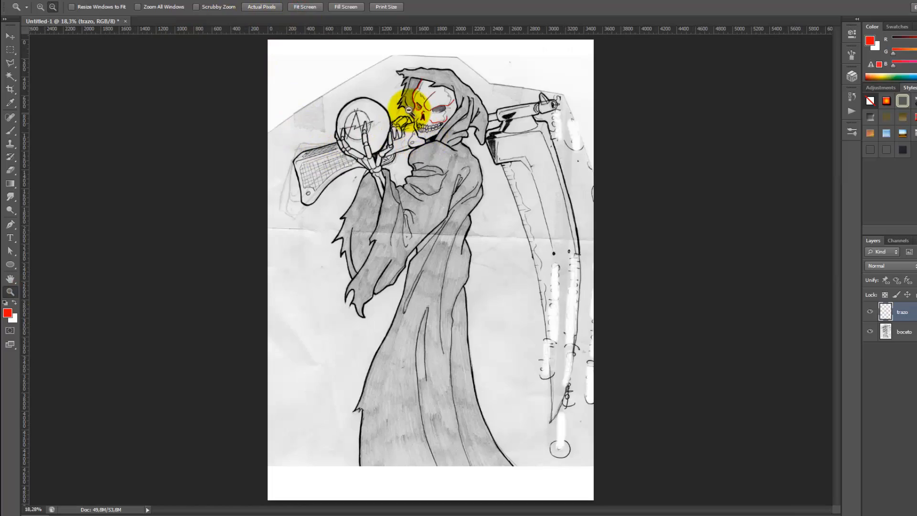
Trace the skull's jaw outline in red, from below the front cheek down to the chin and back to the hood.
{"action": "left_click_drag", "start_coordinate": [433, 125], "coordinate": [406, 234]}
{"action": "key", "text": "ctrl+r"}
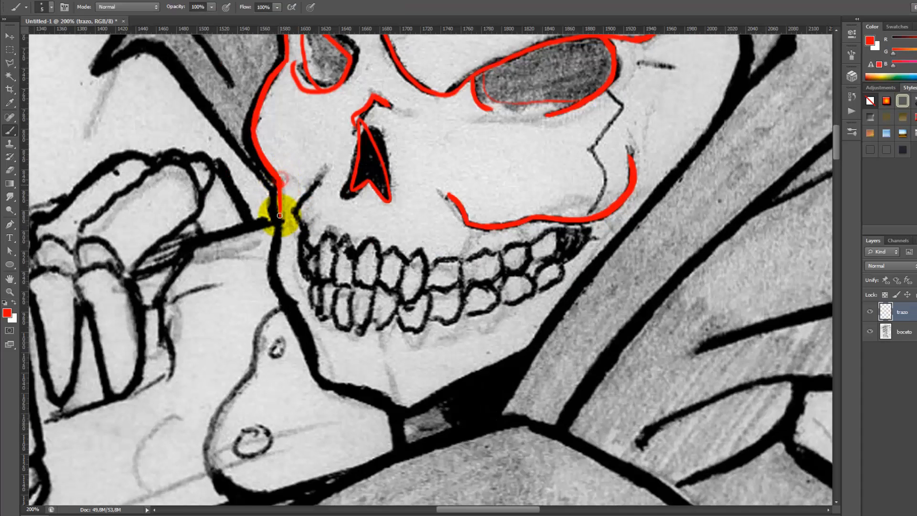
{"action": "mouse_move", "coordinate": [280, 215]}
{"action": "left_mouse_down"}
{"action": "mouse_move", "coordinate": [266, 236]}
{"action": "mouse_move", "coordinate": [291, 291]}
{"action": "left_mouse_up"}
{"action": "key", "text": "ctrl+plus"}
{"action": "left_click_drag", "start_coordinate": [289, 212], "coordinate": [288, 202]}
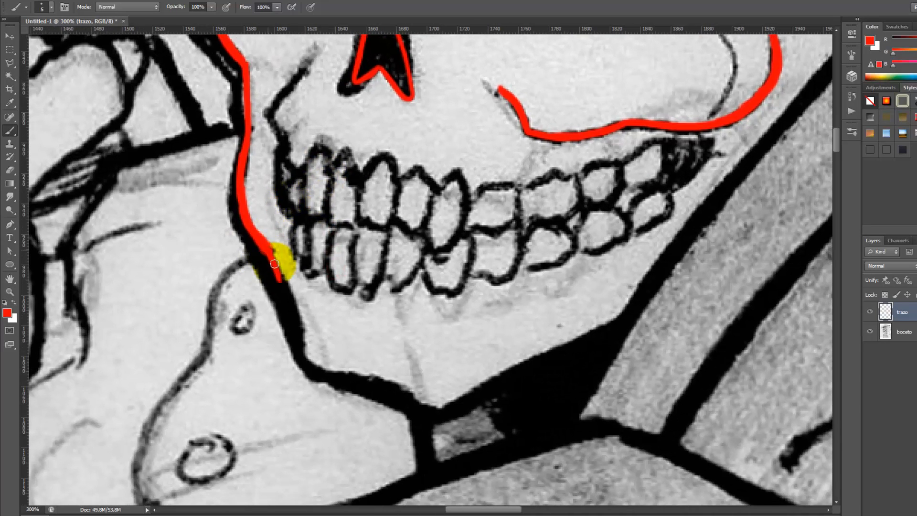
{"action": "mouse_move", "coordinate": [281, 256]}
{"action": "left_mouse_down"}
{"action": "mouse_move", "coordinate": [301, 353]}
{"action": "mouse_move", "coordinate": [303, 328]}
{"action": "mouse_move", "coordinate": [332, 375]}
{"action": "mouse_move", "coordinate": [430, 407]}
{"action": "left_mouse_up"}
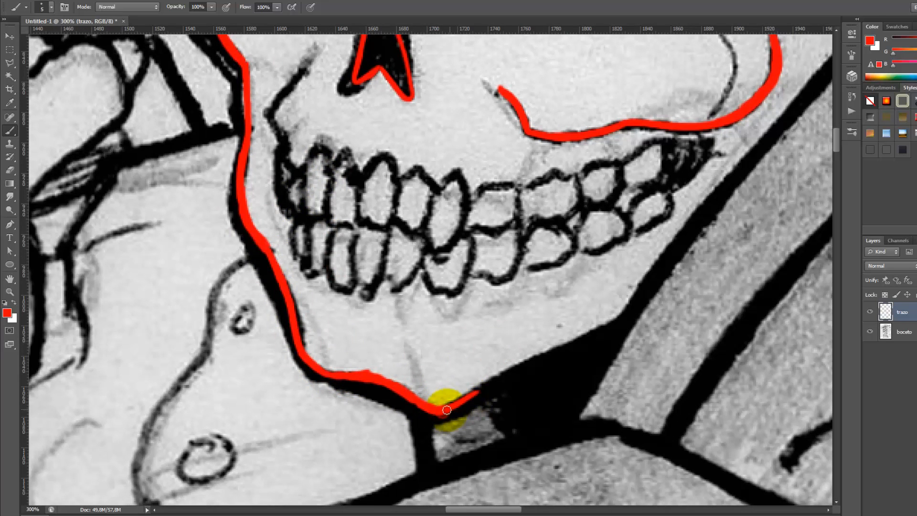
{"action": "mouse_move", "coordinate": [511, 376]}
{"action": "left_mouse_down"}
{"action": "mouse_move", "coordinate": [579, 338]}
{"action": "mouse_move", "coordinate": [528, 354]}
{"action": "mouse_move", "coordinate": [511, 390]}
{"action": "left_mouse_up"}
Trace in red the short line above the front teeth and the outlines of the upper front teeth.
{"action": "left_click_drag", "start_coordinate": [268, 139], "coordinate": [240, 199]}
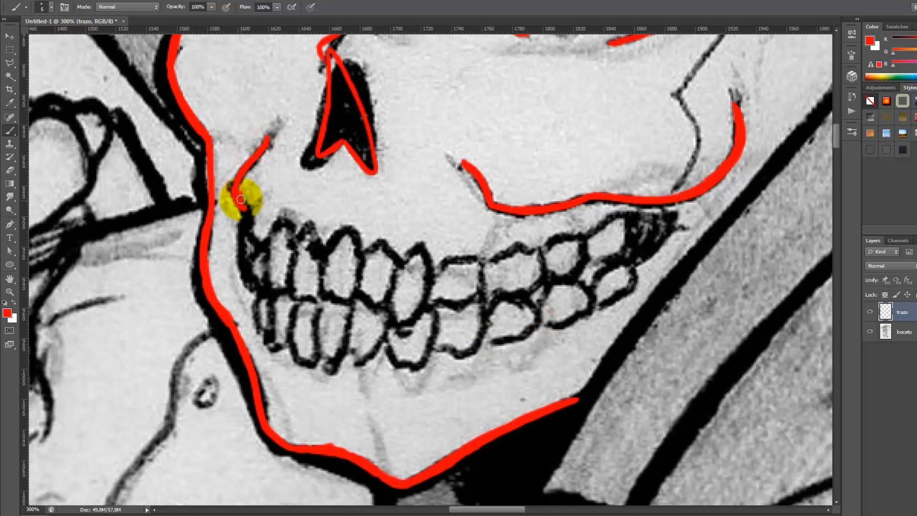
{"action": "left_click_drag", "start_coordinate": [415, 221], "coordinate": [438, 248]}
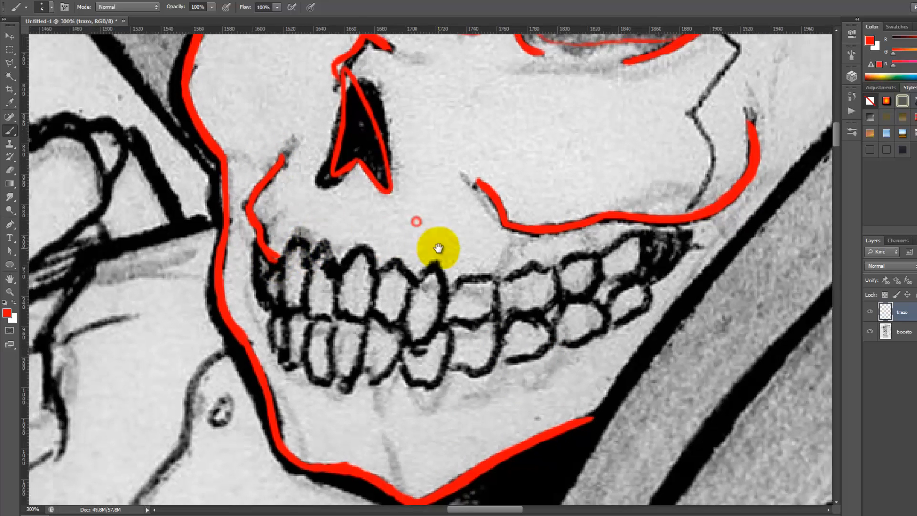
{"action": "mouse_move", "coordinate": [344, 274]}
{"action": "left_mouse_down"}
{"action": "mouse_move", "coordinate": [336, 260]}
{"action": "mouse_move", "coordinate": [311, 272]}
{"action": "mouse_move", "coordinate": [310, 317]}
{"action": "mouse_move", "coordinate": [338, 328]}
{"action": "mouse_move", "coordinate": [379, 323]}
{"action": "left_mouse_up"}
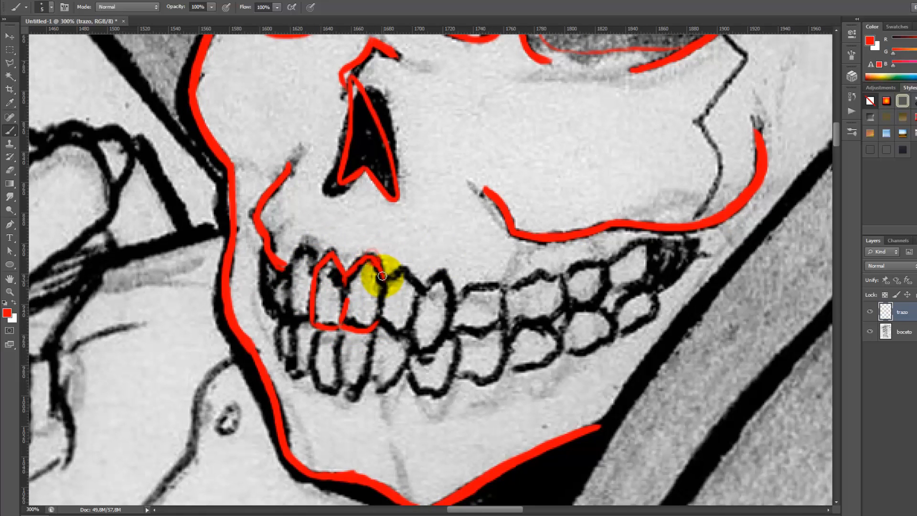
{"action": "left_click_drag", "start_coordinate": [382, 276], "coordinate": [380, 322]}
{"action": "mouse_move", "coordinate": [385, 275]}
{"action": "left_mouse_down"}
{"action": "mouse_move", "coordinate": [406, 267]}
{"action": "mouse_move", "coordinate": [417, 286]}
{"action": "mouse_move", "coordinate": [414, 323]}
{"action": "left_mouse_up"}
{"action": "mouse_move", "coordinate": [394, 327]}
{"action": "left_mouse_down"}
{"action": "mouse_move", "coordinate": [385, 321]}
{"action": "mouse_move", "coordinate": [413, 329]}
{"action": "left_mouse_up"}
{"action": "left_click_drag", "start_coordinate": [306, 312], "coordinate": [296, 311]}
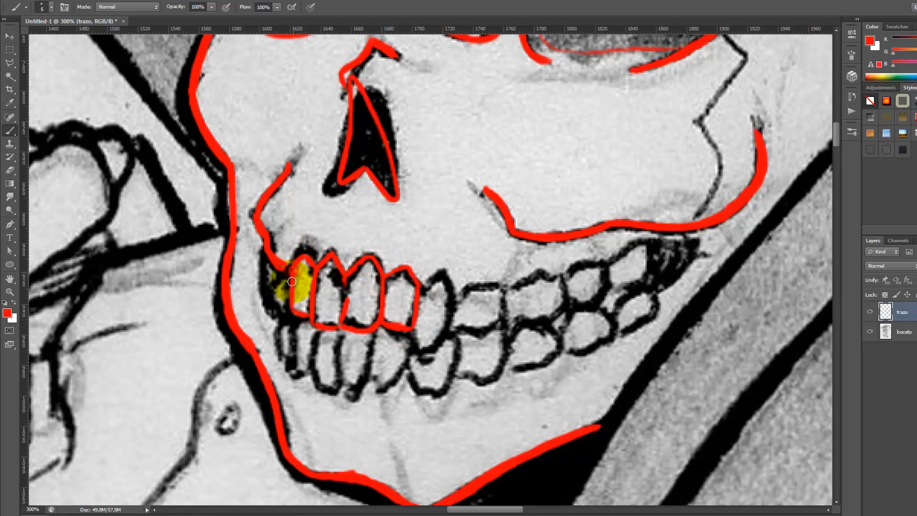
{"action": "mouse_move", "coordinate": [442, 328]}
{"action": "left_mouse_down"}
{"action": "mouse_move", "coordinate": [448, 289]}
{"action": "mouse_move", "coordinate": [424, 283]}
{"action": "left_mouse_up"}
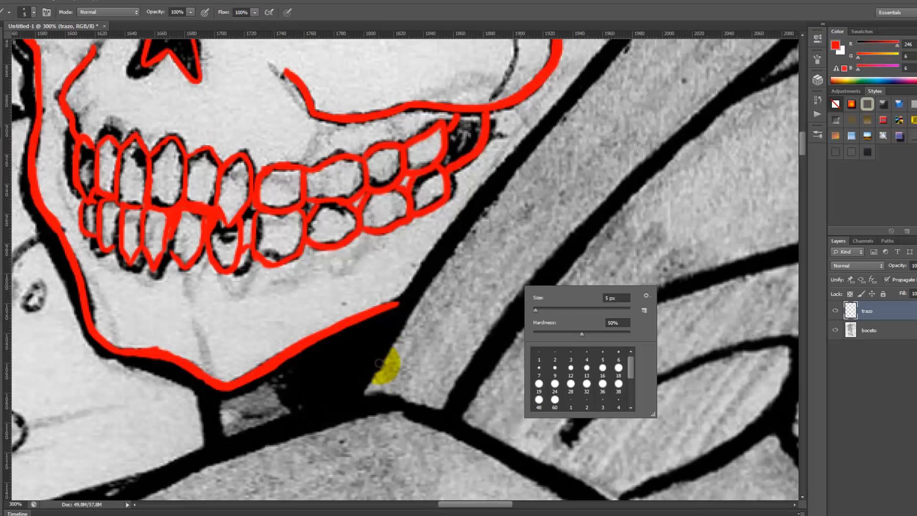
Trace the hood's inner edge in red from the collar up past the rear of the jaw.
{"action": "left_click_drag", "start_coordinate": [356, 395], "coordinate": [387, 335]}
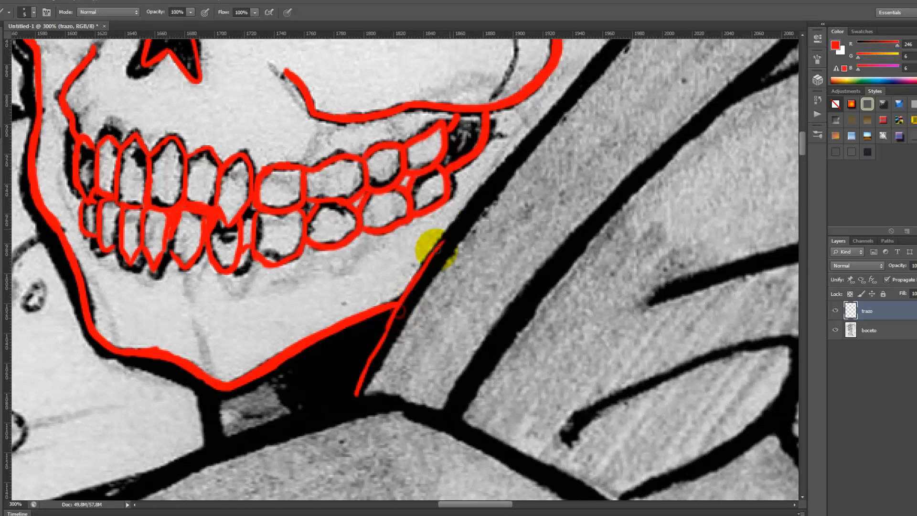
{"action": "left_click_drag", "start_coordinate": [446, 231], "coordinate": [399, 309]}
{"action": "left_click_drag", "start_coordinate": [539, 228], "coordinate": [543, 286]}
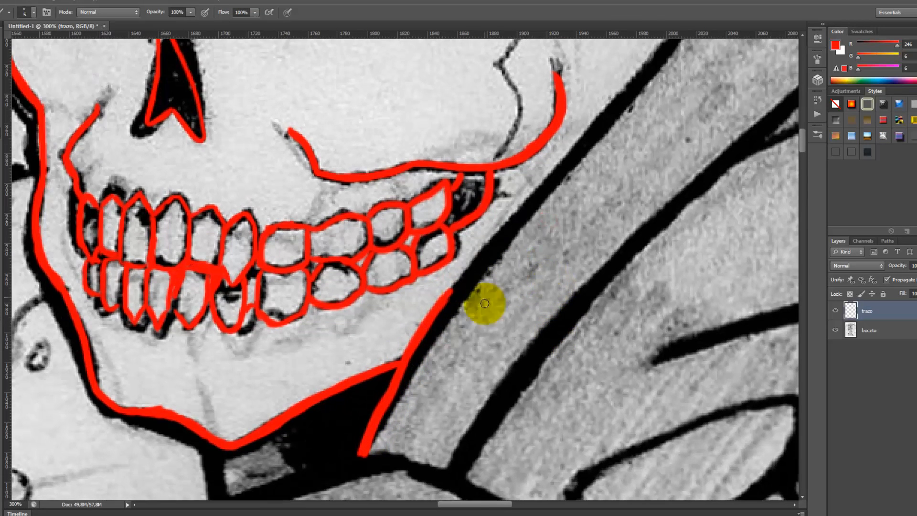
{"action": "left_click_drag", "start_coordinate": [470, 270], "coordinate": [450, 293]}
Continue the red hood edge up along the cheek and over the fold beside the temple to its tip.
{"action": "left_click_drag", "start_coordinate": [501, 227], "coordinate": [614, 96]}
{"action": "left_click_drag", "start_coordinate": [481, 250], "coordinate": [613, 97]}
{"action": "left_click_drag", "start_coordinate": [657, 124], "coordinate": [523, 295]}
{"action": "left_click_drag", "start_coordinate": [480, 272], "coordinate": [580, 118]}
{"action": "mouse_move", "coordinate": [580, 118]}
{"action": "left_mouse_down"}
{"action": "mouse_move", "coordinate": [534, 206]}
{"action": "mouse_move", "coordinate": [484, 273]}
{"action": "left_mouse_up"}
{"action": "left_click_drag", "start_coordinate": [635, 148], "coordinate": [544, 281]}
{"action": "left_click_drag", "start_coordinate": [469, 294], "coordinate": [545, 214]}
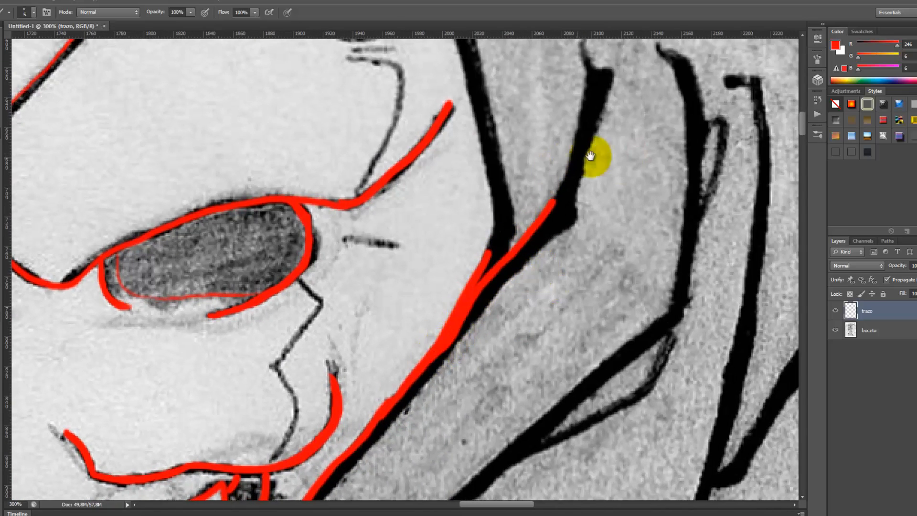
{"action": "left_click_drag", "start_coordinate": [591, 156], "coordinate": [572, 238]}
{"action": "mouse_move", "coordinate": [496, 276]}
{"action": "left_mouse_down"}
{"action": "mouse_move", "coordinate": [544, 158]}
{"action": "mouse_move", "coordinate": [539, 137]}
{"action": "mouse_move", "coordinate": [528, 224]}
{"action": "mouse_move", "coordinate": [490, 284]}
{"action": "left_mouse_up"}
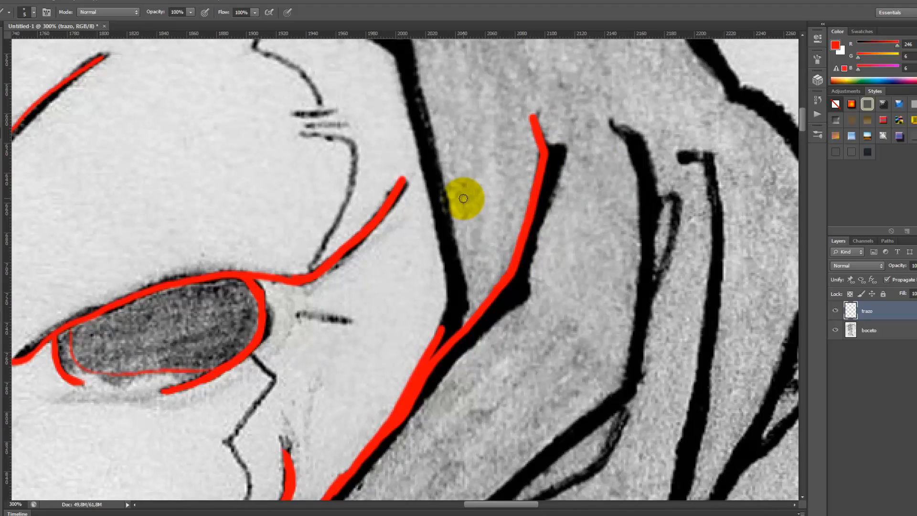
Trace the robe's collar line below the hood and chin in red, running out over both shoulders.
{"action": "mouse_move", "coordinate": [451, 101]}
{"action": "left_mouse_down"}
{"action": "mouse_move", "coordinate": [411, 192]}
{"action": "mouse_move", "coordinate": [394, 266]}
{"action": "left_mouse_up"}
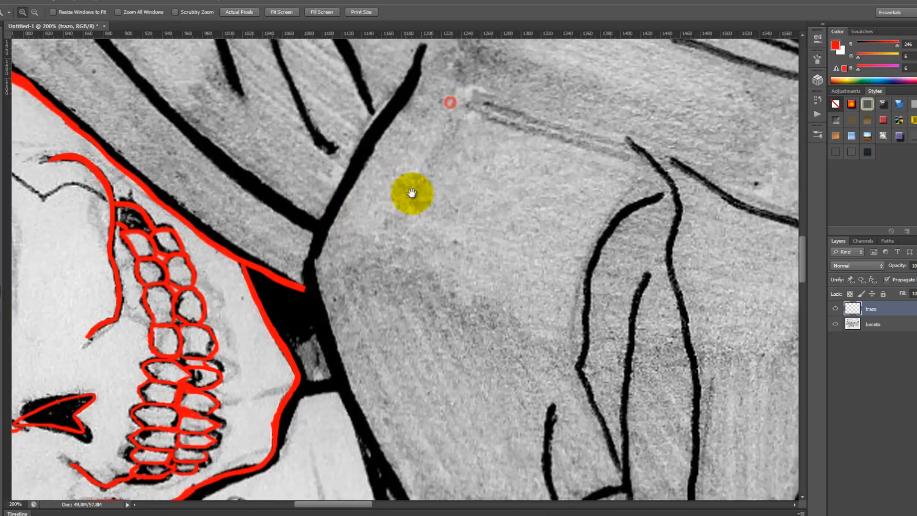
{"action": "left_click", "coordinate": [1, 133]}
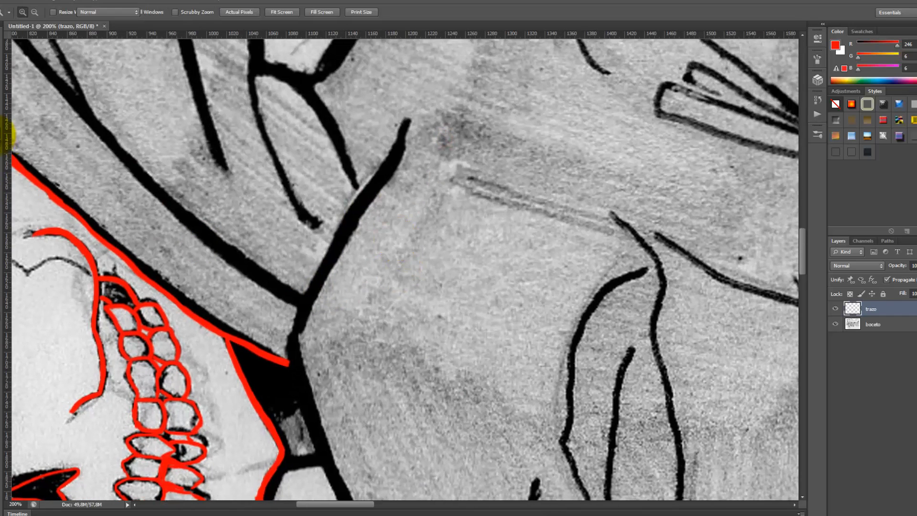
{"action": "mouse_move", "coordinate": [410, 122]}
{"action": "left_mouse_down"}
{"action": "mouse_move", "coordinate": [387, 183]}
{"action": "mouse_move", "coordinate": [298, 338]}
{"action": "mouse_move", "coordinate": [405, 143]}
{"action": "mouse_move", "coordinate": [309, 314]}
{"action": "mouse_move", "coordinate": [369, 203]}
{"action": "left_mouse_up"}
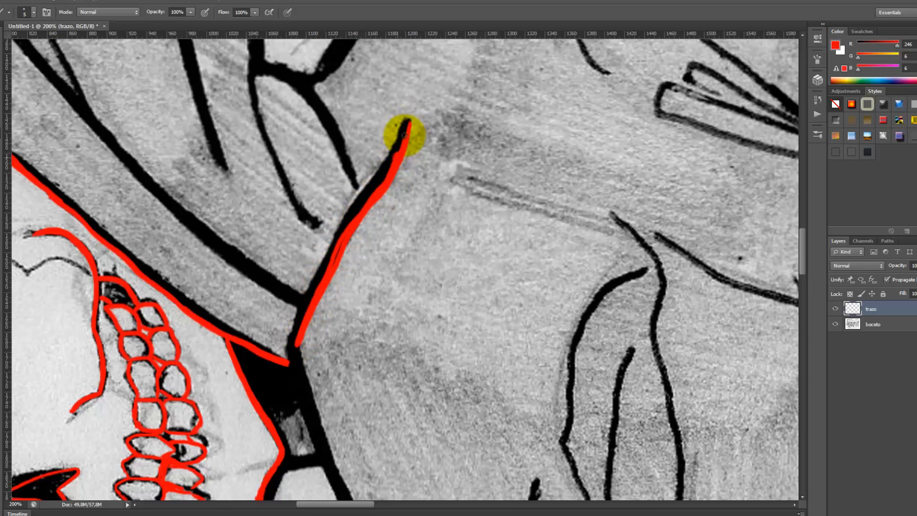
{"action": "mouse_move", "coordinate": [405, 135]}
{"action": "left_mouse_down"}
{"action": "mouse_move", "coordinate": [409, 102]}
{"action": "mouse_move", "coordinate": [356, 227]}
{"action": "left_mouse_up"}
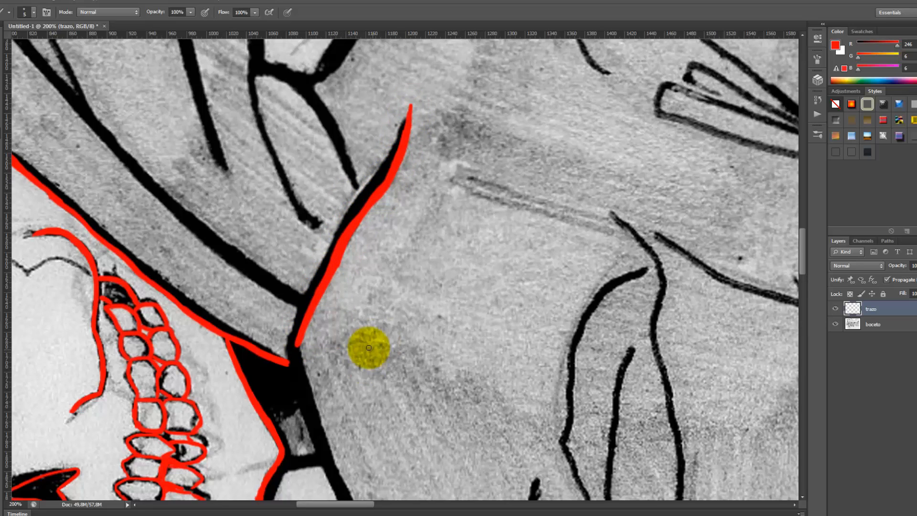
{"action": "left_click_drag", "start_coordinate": [371, 351], "coordinate": [338, 188]}
{"action": "mouse_move", "coordinate": [269, 179]}
{"action": "left_mouse_down"}
{"action": "mouse_move", "coordinate": [313, 331]}
{"action": "mouse_move", "coordinate": [351, 405]}
{"action": "mouse_move", "coordinate": [276, 247]}
{"action": "mouse_move", "coordinate": [298, 311]}
{"action": "mouse_move", "coordinate": [375, 445]}
{"action": "mouse_move", "coordinate": [336, 376]}
{"action": "mouse_move", "coordinate": [373, 443]}
{"action": "mouse_move", "coordinate": [315, 364]}
{"action": "mouse_move", "coordinate": [304, 315]}
{"action": "left_mouse_up"}
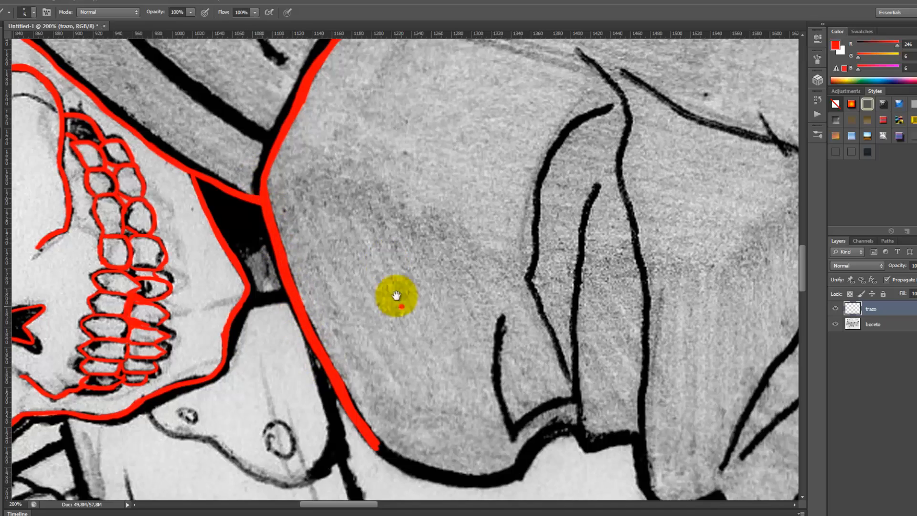
Rotate the whole image 90° clockwise.
{"action": "left_click_drag", "start_coordinate": [393, 297], "coordinate": [460, 276]}
{"action": "key", "text": "z"}
{"action": "left_click", "coordinate": [35, 12]}
{"action": "left_click", "coordinate": [192, 147]}
{"action": "left_click", "coordinate": [210, 150]}
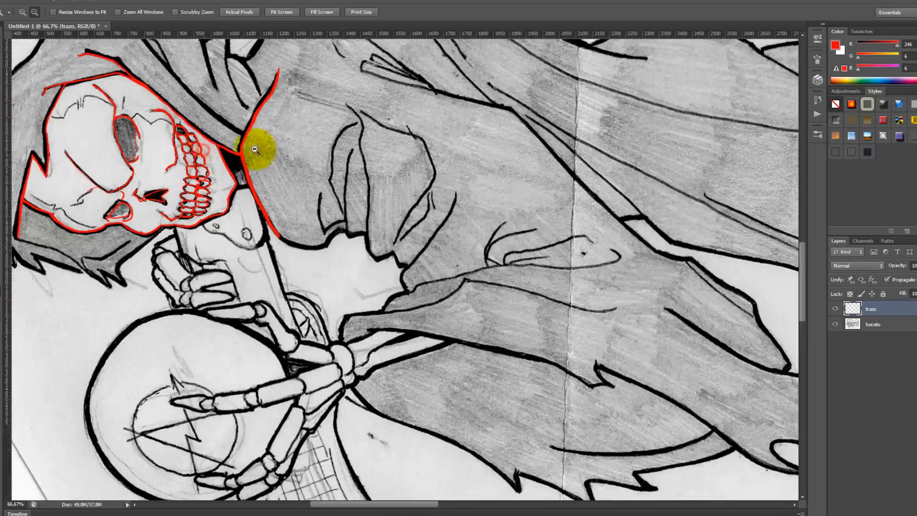
{"action": "left_click_drag", "start_coordinate": [291, 142], "coordinate": [438, 268]}
{"action": "left_click", "coordinate": [438, 267]}
{"action": "left_click", "coordinate": [47, 1]}
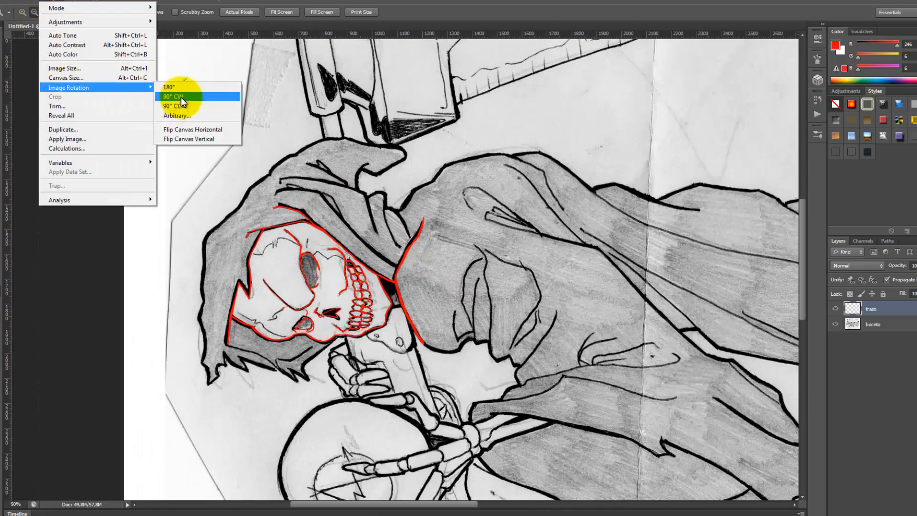
{"action": "left_click", "coordinate": [181, 96]}
Trace in red the hood's inner edge in front of the face, from the forehead corner down to the cheek.
{"action": "left_click", "coordinate": [402, 185]}
{"action": "left_click", "coordinate": [404, 185]}
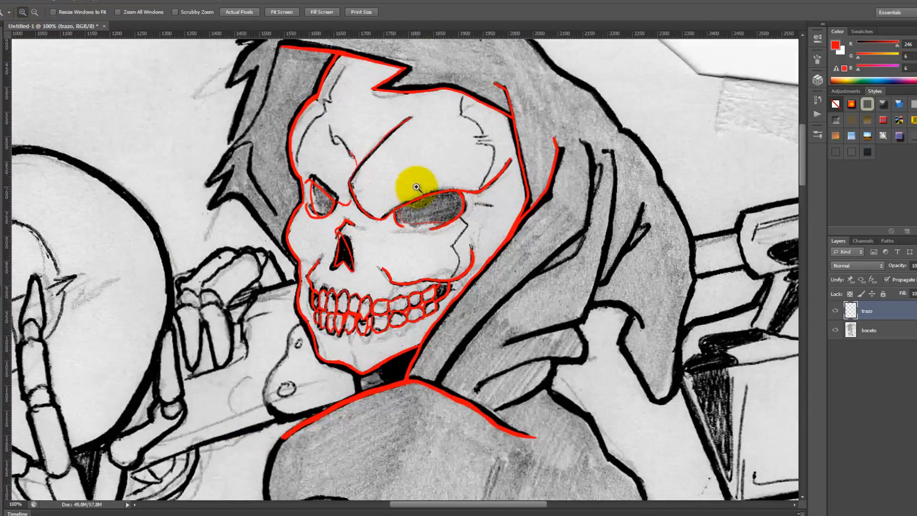
{"action": "left_click", "coordinate": [419, 189]}
{"action": "left_click_drag", "start_coordinate": [385, 198], "coordinate": [342, 369]}
{"action": "left_click_drag", "start_coordinate": [422, 223], "coordinate": [616, 201]}
{"action": "key", "text": "b"}
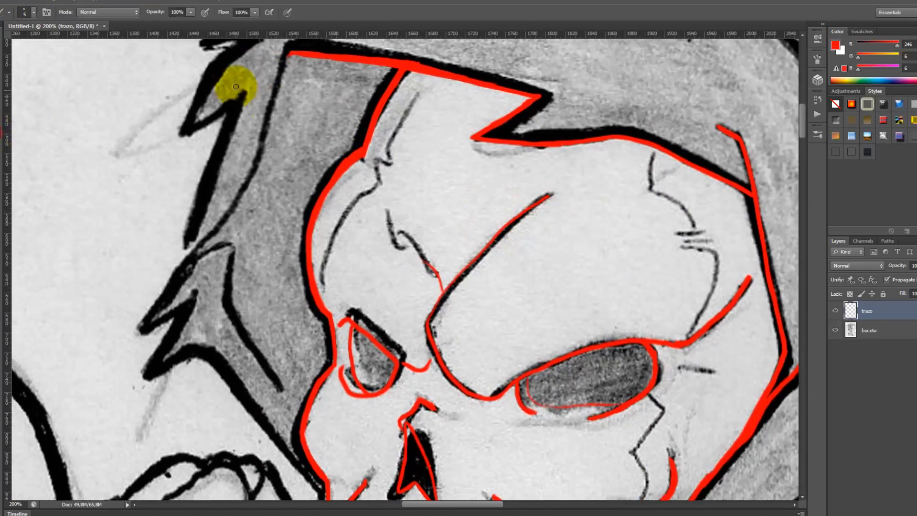
{"action": "mouse_move", "coordinate": [288, 55]}
{"action": "left_mouse_down"}
{"action": "mouse_move", "coordinate": [257, 161]}
{"action": "mouse_move", "coordinate": [199, 262]}
{"action": "mouse_move", "coordinate": [239, 252]}
{"action": "mouse_move", "coordinate": [232, 321]}
{"action": "mouse_move", "coordinate": [302, 444]}
{"action": "left_mouse_up"}
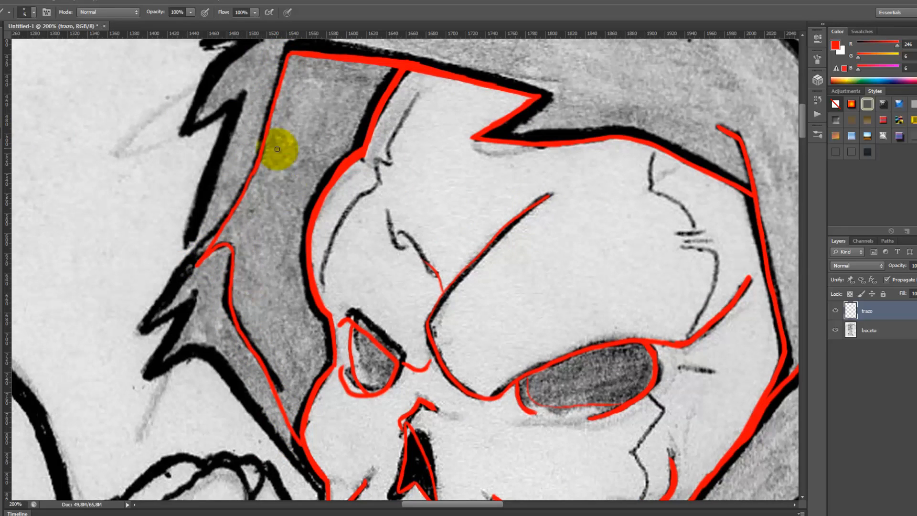
Trace the lower jagged points of the hood's front outer edge in red, continuing down to the jaw.
{"action": "mouse_move", "coordinate": [331, 122]}
{"action": "left_mouse_down"}
{"action": "mouse_move", "coordinate": [330, 248]}
{"action": "mouse_move", "coordinate": [319, 52]}
{"action": "left_mouse_up"}
{"action": "mouse_move", "coordinate": [178, 165]}
{"action": "left_mouse_down"}
{"action": "mouse_move", "coordinate": [145, 223]}
{"action": "mouse_move", "coordinate": [136, 300]}
{"action": "mouse_move", "coordinate": [182, 294]}
{"action": "left_mouse_up"}
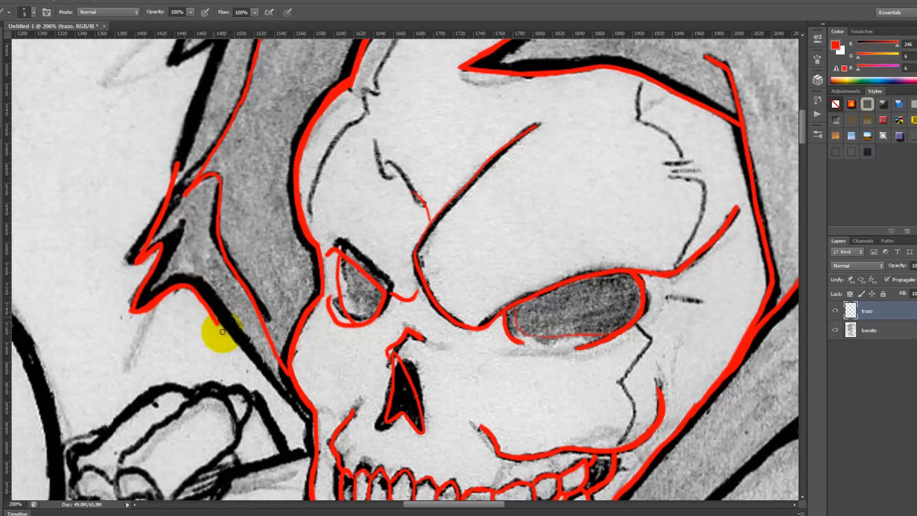
{"action": "left_click_drag", "start_coordinate": [222, 331], "coordinate": [293, 420]}
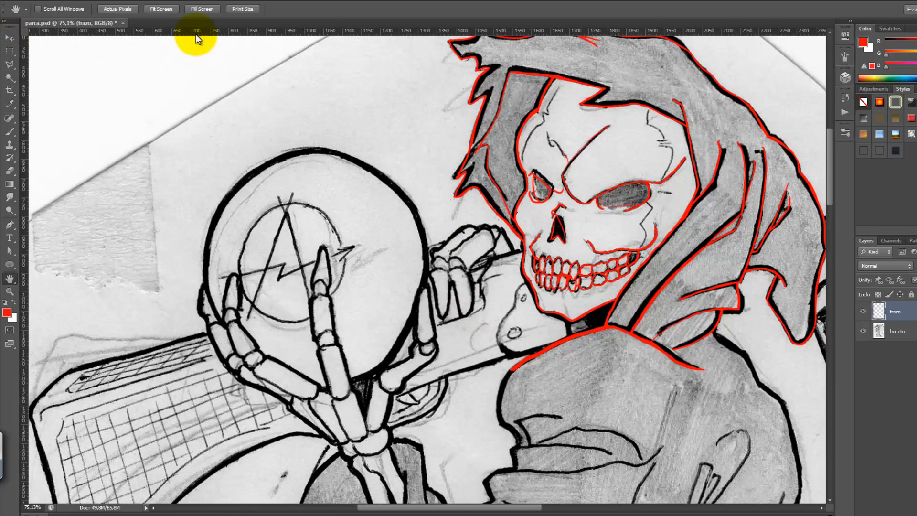
Place a vertical and a horizontal guide against the ball's outer edge and select the ball with a 1:1 elliptical selection from their intersection.
{"action": "left_click_drag", "start_coordinate": [196, 34], "coordinate": [200, 148]}
{"action": "left_click_drag", "start_coordinate": [25, 144], "coordinate": [202, 142]}
{"action": "left_click_drag", "start_coordinate": [11, 53], "coordinate": [48, 61]}
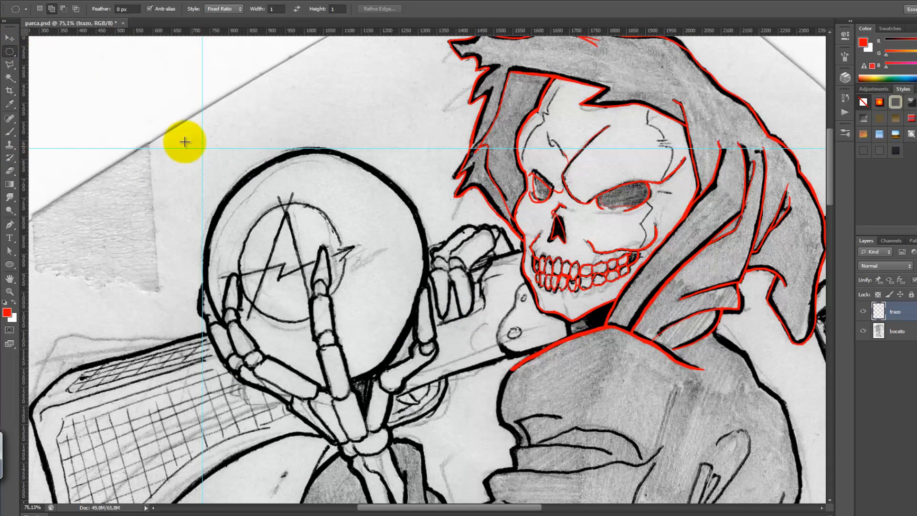
{"action": "left_click_drag", "start_coordinate": [202, 148], "coordinate": [464, 378]}
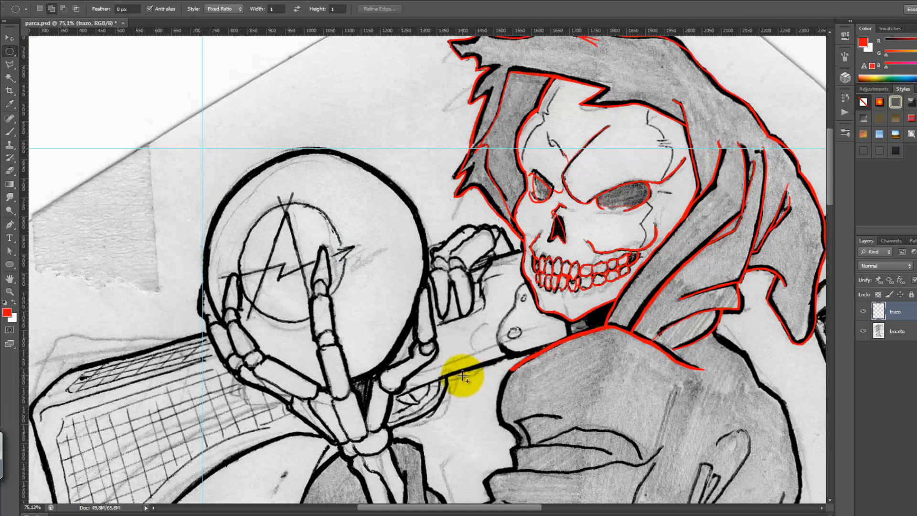
Shift both guides slightly inward and subtract a smaller circle from the selection, leaving a thin ring along the ball's outline.
{"action": "left_click", "coordinate": [10, 38]}
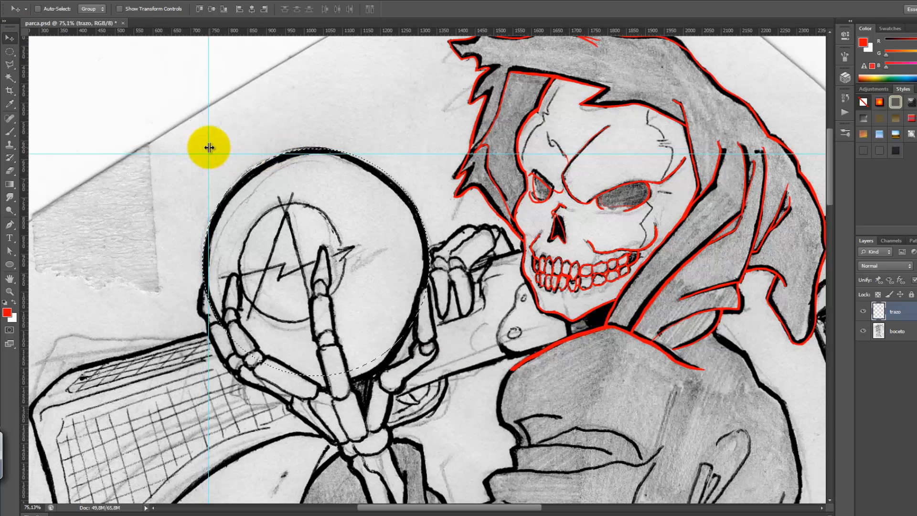
{"action": "key", "text": "m"}
{"action": "left_click_drag", "start_coordinate": [277, 180], "coordinate": [486, 371]}
{"action": "left_click_drag", "start_coordinate": [241, 192], "coordinate": [517, 372]}
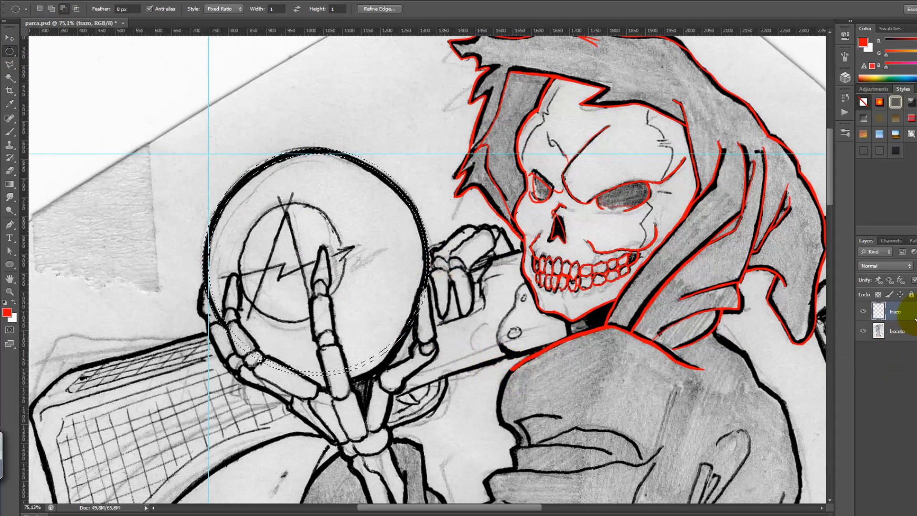
Add a new layer between boceto and trazo and fill the selected ring in red with a 46 px brush.
{"action": "left_click", "coordinate": [909, 331]}
{"action": "key", "text": "ctrl+shift+alt+n"}
{"action": "left_click", "coordinate": [9, 132]}
{"action": "right_click", "coordinate": [226, 188]}
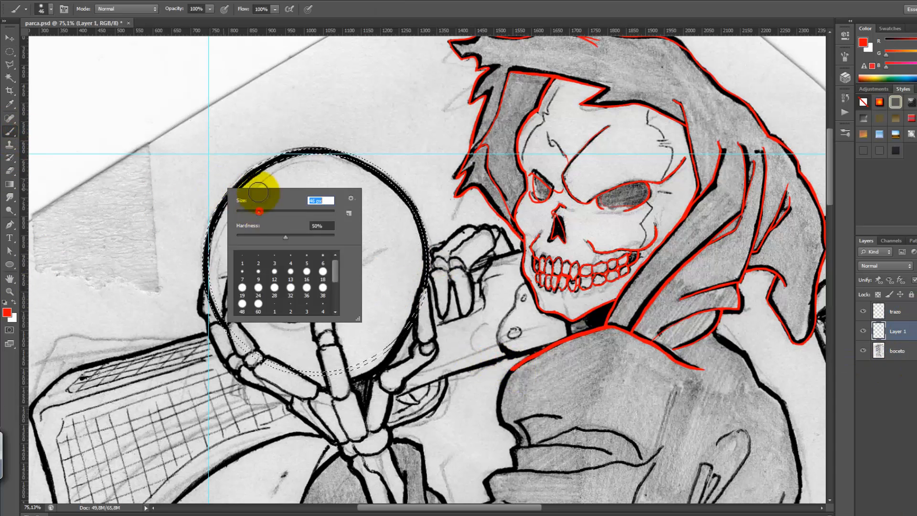
{"action": "left_click_drag", "start_coordinate": [251, 174], "coordinate": [289, 156]}
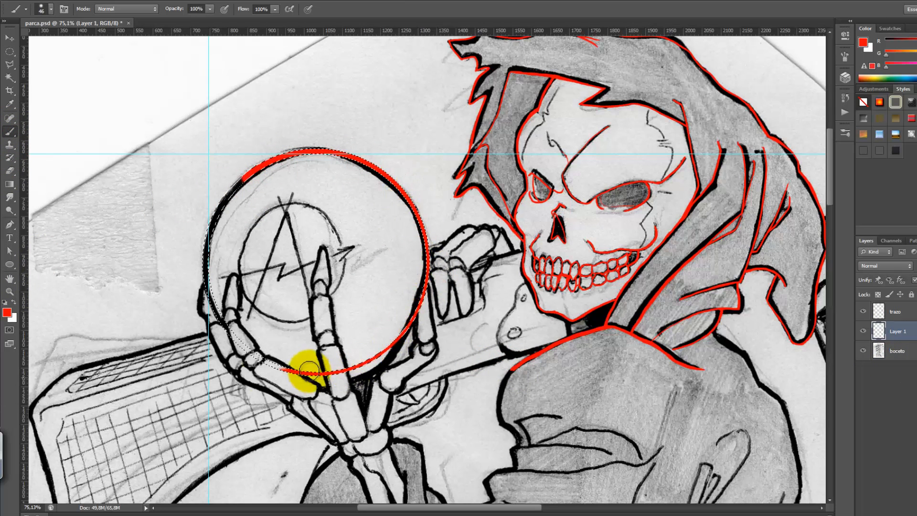
Set the foreground color to blue #1106f6 and repaint the ball's ring with the brush.
{"action": "left_click", "coordinate": [7, 313]}
{"action": "left_click", "coordinate": [490, 192]}
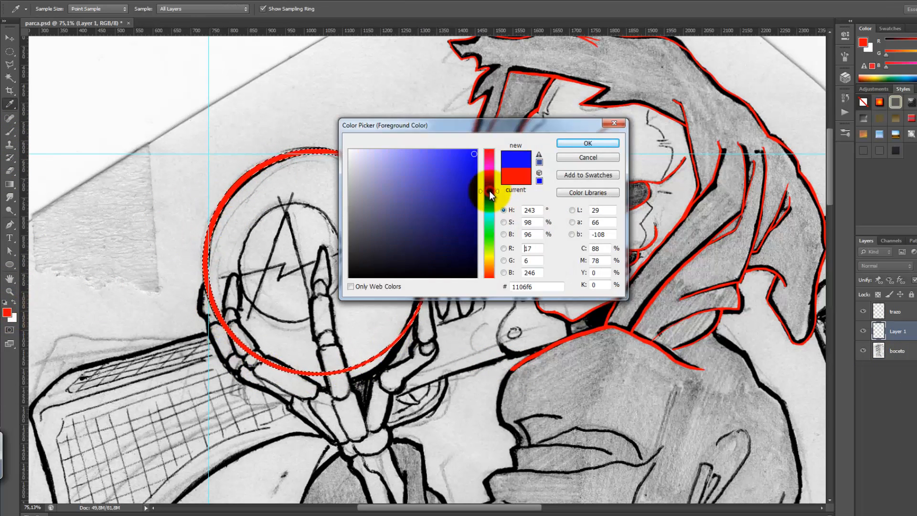
{"action": "left_click", "coordinate": [582, 144]}
{"action": "mouse_move", "coordinate": [332, 153]}
{"action": "left_mouse_down"}
{"action": "mouse_move", "coordinate": [294, 156]}
{"action": "mouse_move", "coordinate": [394, 224]}
{"action": "mouse_move", "coordinate": [311, 360]}
{"action": "mouse_move", "coordinate": [235, 368]}
{"action": "mouse_move", "coordinate": [220, 252]}
{"action": "mouse_move", "coordinate": [266, 167]}
{"action": "mouse_move", "coordinate": [429, 278]}
{"action": "mouse_move", "coordinate": [247, 335]}
{"action": "left_mouse_up"}
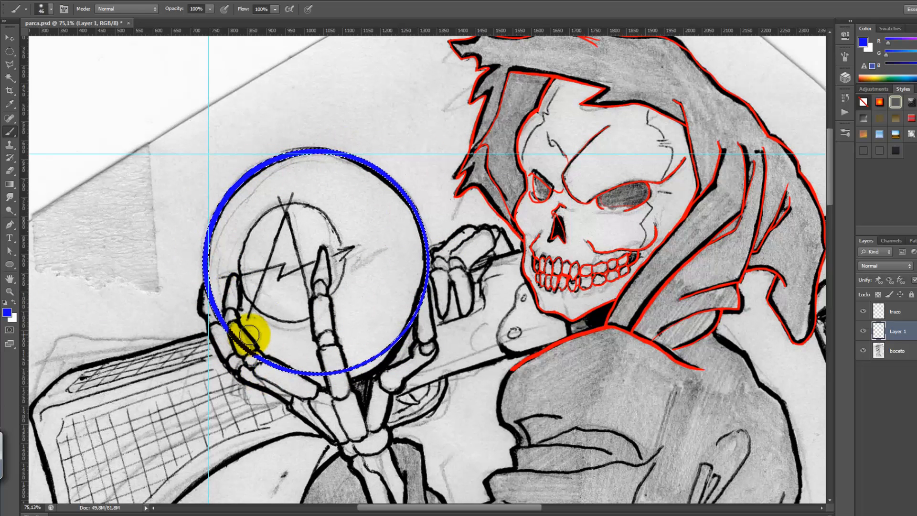
Deselect the ring and remove the guides from the image.
{"action": "key", "text": "ctrl+d"}
{"action": "left_click", "coordinate": [9, 38]}
{"action": "left_click_drag", "start_coordinate": [142, 154], "coordinate": [142, 33]}
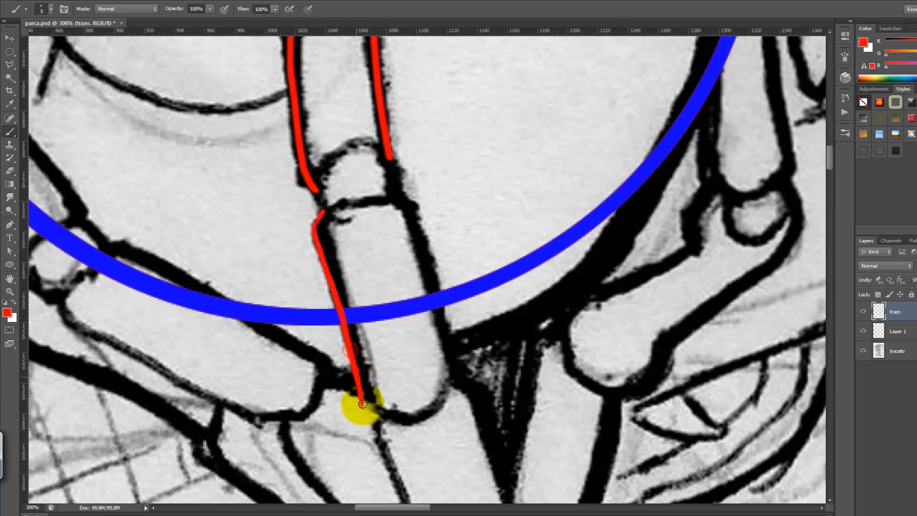
Trace in red on the trazo layer the middle finger's lower phalanx, including its rounded ends, and the joint above it.
{"action": "left_click_drag", "start_coordinate": [358, 409], "coordinate": [396, 422]}
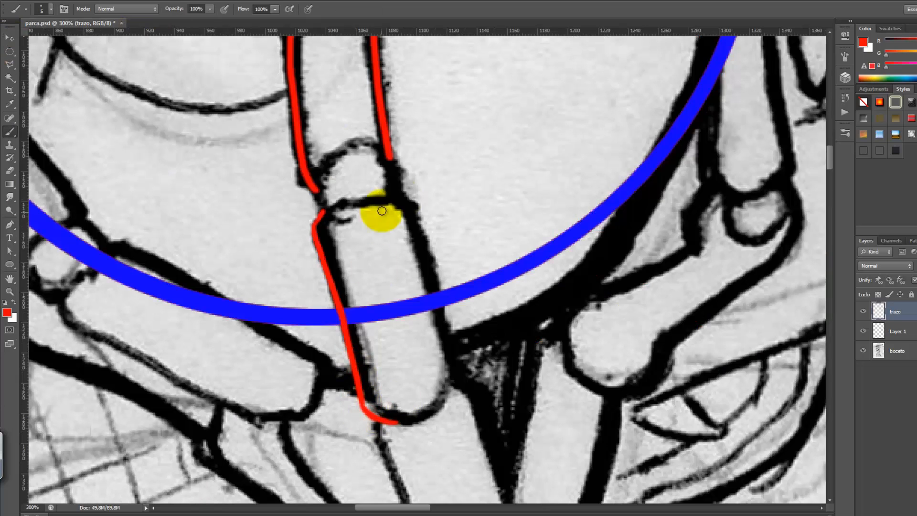
{"action": "mouse_move", "coordinate": [411, 208]}
{"action": "left_mouse_down"}
{"action": "mouse_move", "coordinate": [429, 282]}
{"action": "mouse_move", "coordinate": [430, 364]}
{"action": "mouse_move", "coordinate": [408, 428]}
{"action": "mouse_move", "coordinate": [431, 409]}
{"action": "mouse_move", "coordinate": [391, 419]}
{"action": "mouse_move", "coordinate": [453, 379]}
{"action": "left_mouse_up"}
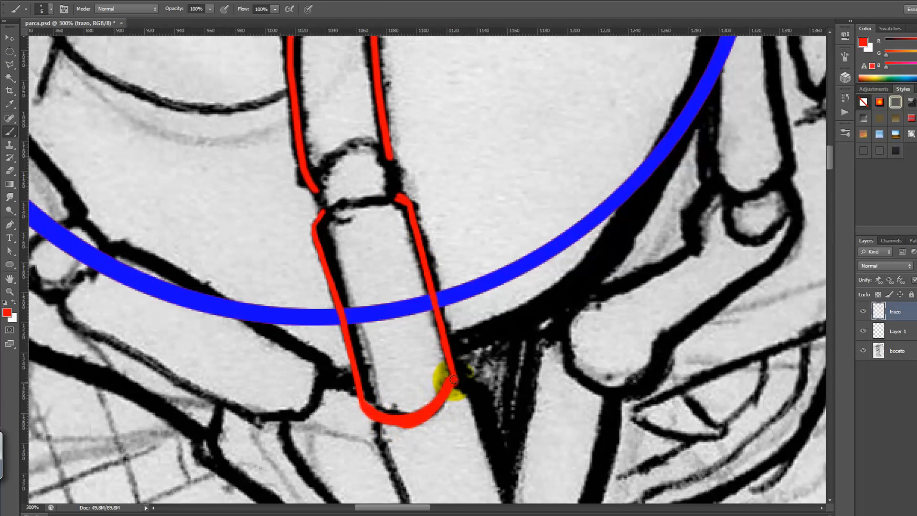
{"action": "left_click_drag", "start_coordinate": [333, 206], "coordinate": [374, 197]}
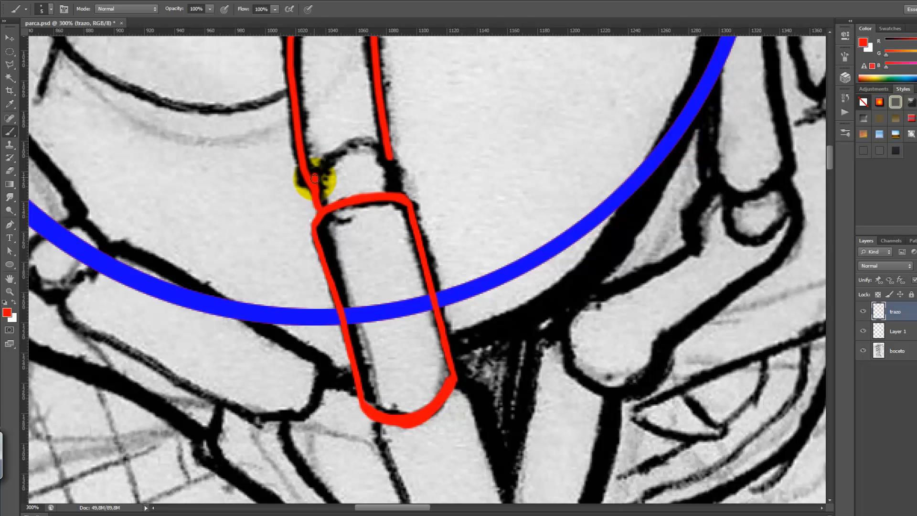
{"action": "left_click_drag", "start_coordinate": [314, 179], "coordinate": [375, 148]}
Trace in red the long hand bone directly below the middle finger's lowest phalanx.
{"action": "left_click_drag", "start_coordinate": [415, 354], "coordinate": [352, 182]}
{"action": "mouse_move", "coordinate": [313, 265]}
{"action": "left_mouse_down"}
{"action": "mouse_move", "coordinate": [375, 400]}
{"action": "mouse_move", "coordinate": [411, 416]}
{"action": "left_mouse_up"}
{"action": "mouse_move", "coordinate": [414, 247]}
{"action": "left_mouse_down"}
{"action": "mouse_move", "coordinate": [428, 415]}
{"action": "mouse_move", "coordinate": [405, 418]}
{"action": "left_mouse_up"}
{"action": "left_click_drag", "start_coordinate": [398, 288], "coordinate": [393, 341]}
Hide Layer 1 and trace the remaining finger and palm bones around the ball in red.
{"action": "left_click", "coordinate": [394, 348], "text": "alt"}
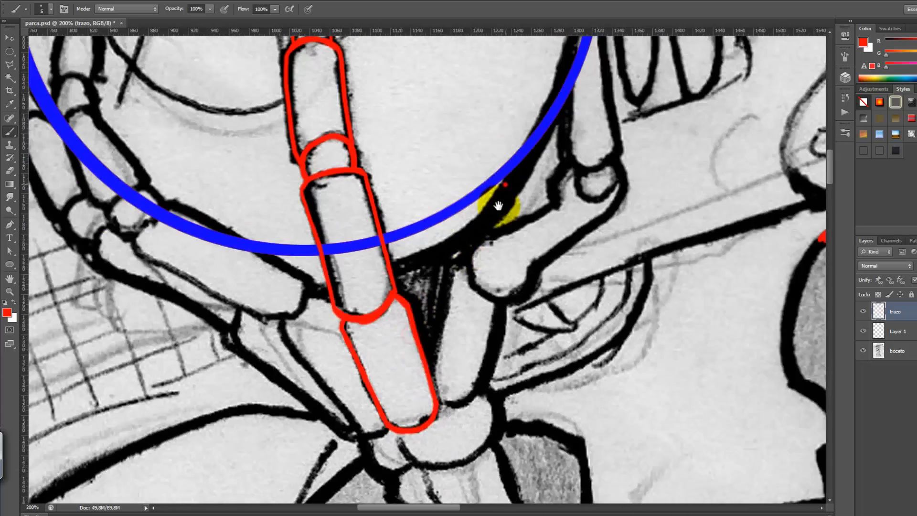
{"action": "left_click_drag", "start_coordinate": [518, 168], "coordinate": [444, 299]}
{"action": "left_click", "coordinate": [445, 300], "text": "ctrl"}
{"action": "left_click", "coordinate": [863, 331]}
{"action": "left_click_drag", "start_coordinate": [606, 225], "coordinate": [524, 268]}
{"action": "left_click_drag", "start_coordinate": [157, 286], "coordinate": [779, 275]}
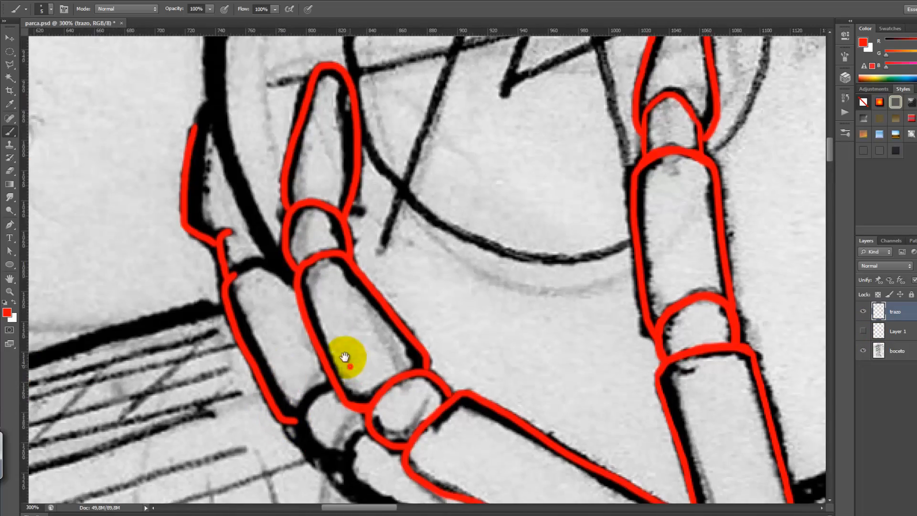
{"action": "left_click_drag", "start_coordinate": [346, 357], "coordinate": [269, 209]}
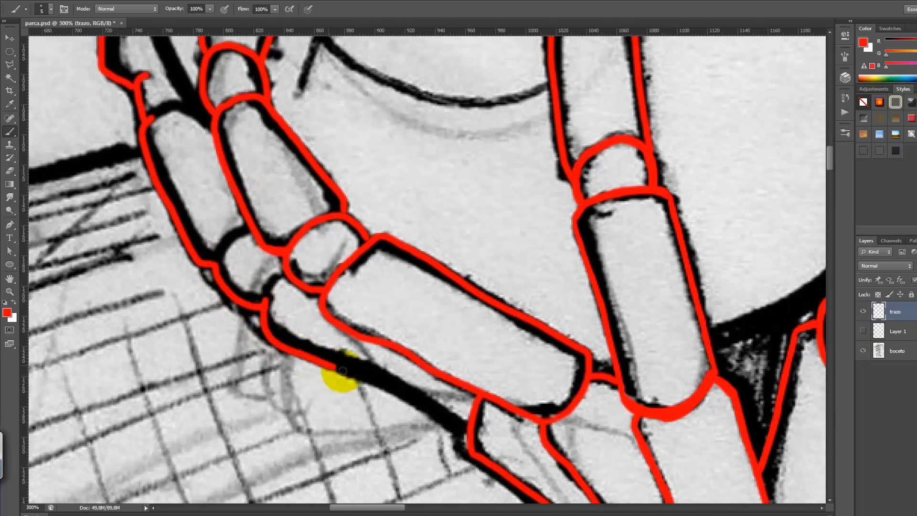
Show Layer 1 again and trace the little finger's joint and fingertip where they meet the ball's outline.
{"action": "key", "text": "ctrl+minus"}
{"action": "key", "text": "ctrl+minus"}
{"action": "left_click", "coordinate": [863, 331]}
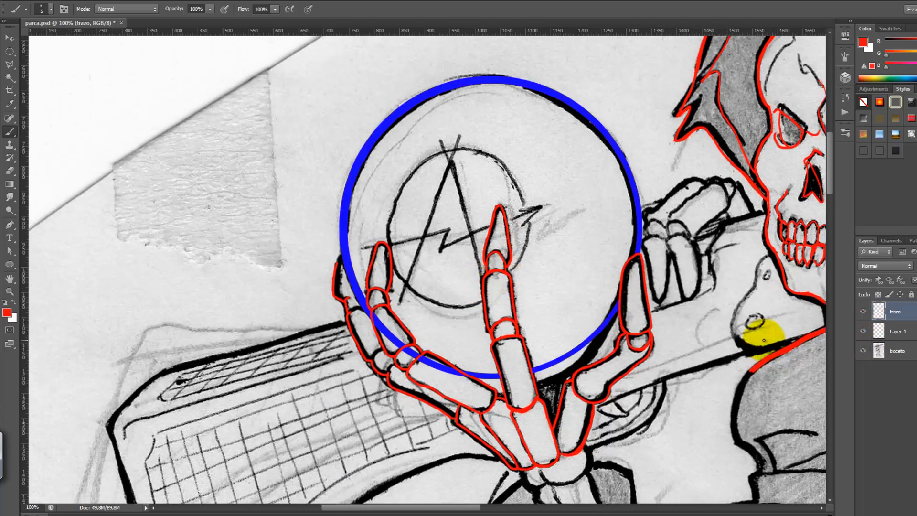
{"action": "key", "text": "ctrl+plus"}
{"action": "key", "text": "ctrl+plus"}
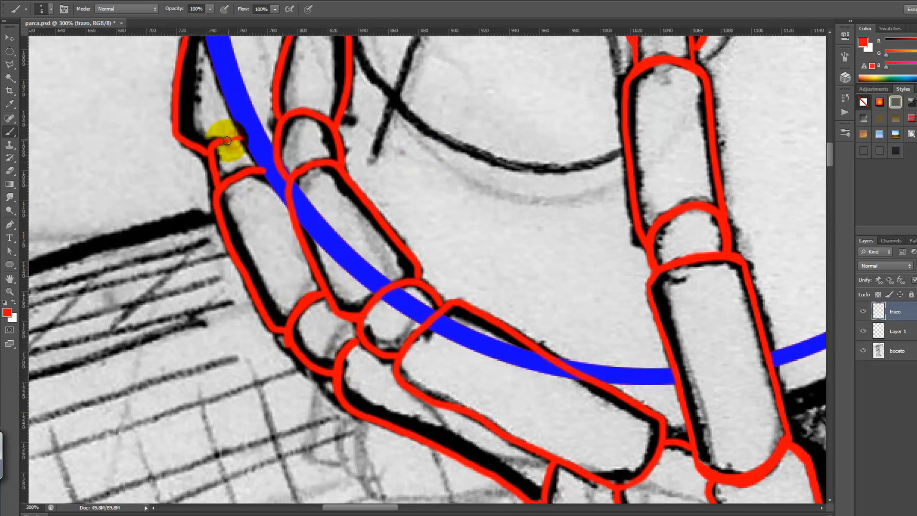
{"action": "left_click_drag", "start_coordinate": [251, 92], "coordinate": [270, 171]}
{"action": "left_click_drag", "start_coordinate": [213, 92], "coordinate": [197, 136]}
Erase on Layer 1 the parts of the blue ring that cross the ring finger's bones.
{"action": "left_click_drag", "start_coordinate": [409, 316], "coordinate": [324, 233]}
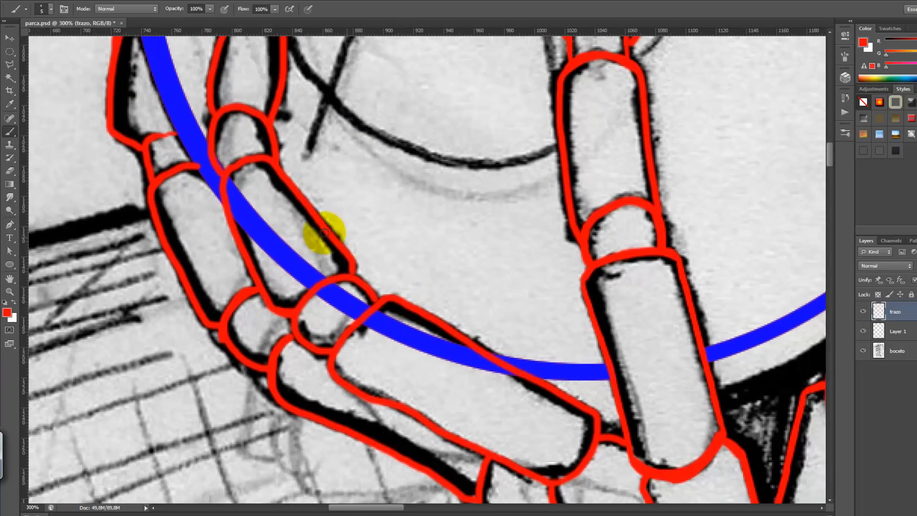
{"action": "key", "text": "e"}
{"action": "left_click", "coordinate": [894, 331]}
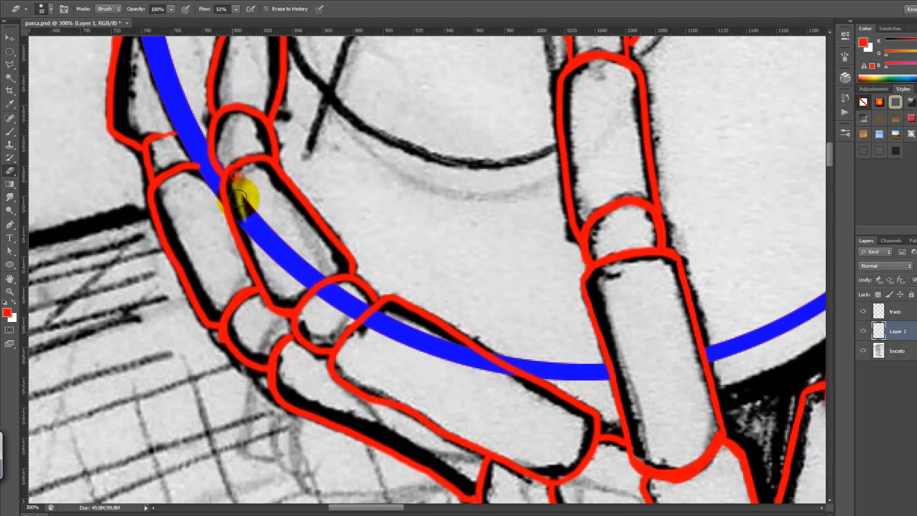
{"action": "mouse_move", "coordinate": [239, 198]}
{"action": "left_mouse_down"}
{"action": "mouse_move", "coordinate": [272, 262]}
{"action": "mouse_move", "coordinate": [337, 307]}
{"action": "mouse_move", "coordinate": [482, 366]}
{"action": "left_mouse_up"}
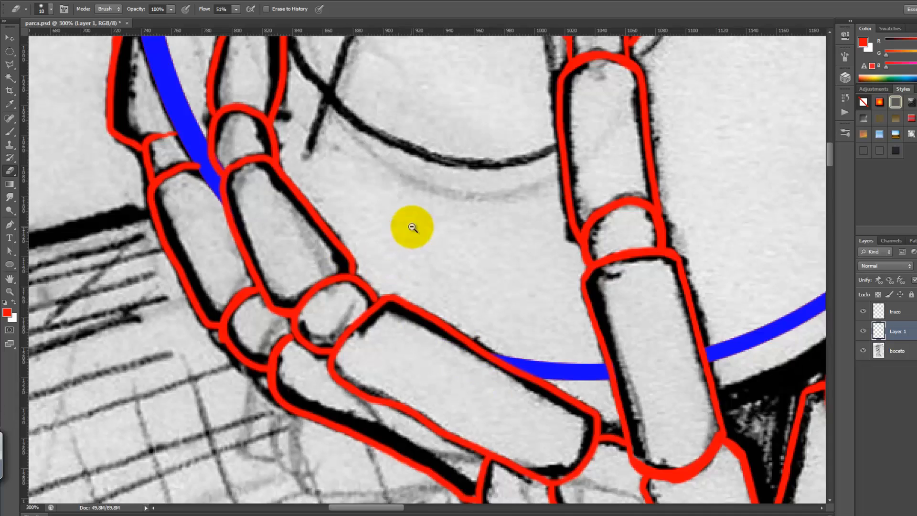
Lock Layer 1's transparent pixels, repaint the ball's ring in red, and merge the layer with trazo.
{"action": "scroll", "coordinate": [423, 227], "scroll_direction": "down", "scroll_amount": 2}
{"action": "left_click_drag", "start_coordinate": [481, 172], "coordinate": [419, 244]}
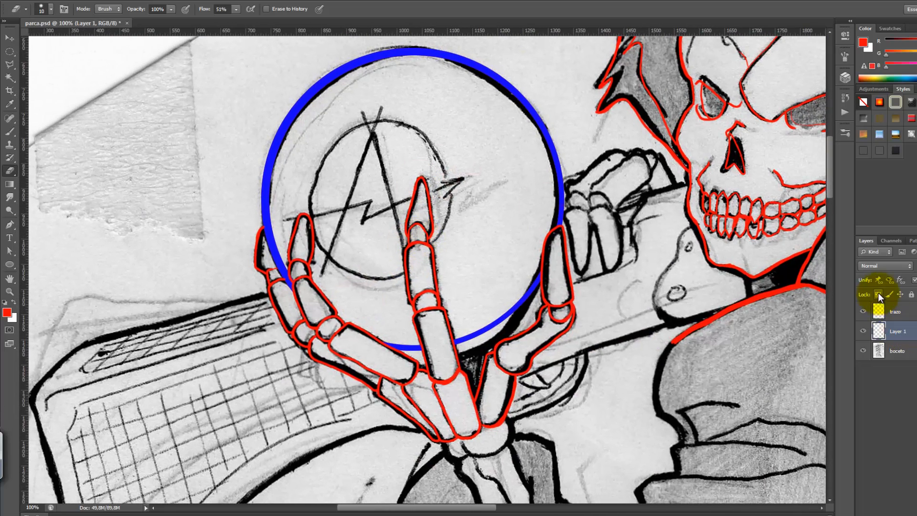
{"action": "key", "text": "b"}
{"action": "mouse_move", "coordinate": [281, 261]}
{"action": "left_mouse_down"}
{"action": "mouse_move", "coordinate": [268, 227]}
{"action": "mouse_move", "coordinate": [426, 58]}
{"action": "mouse_move", "coordinate": [536, 256]}
{"action": "mouse_move", "coordinate": [369, 332]}
{"action": "left_mouse_up"}
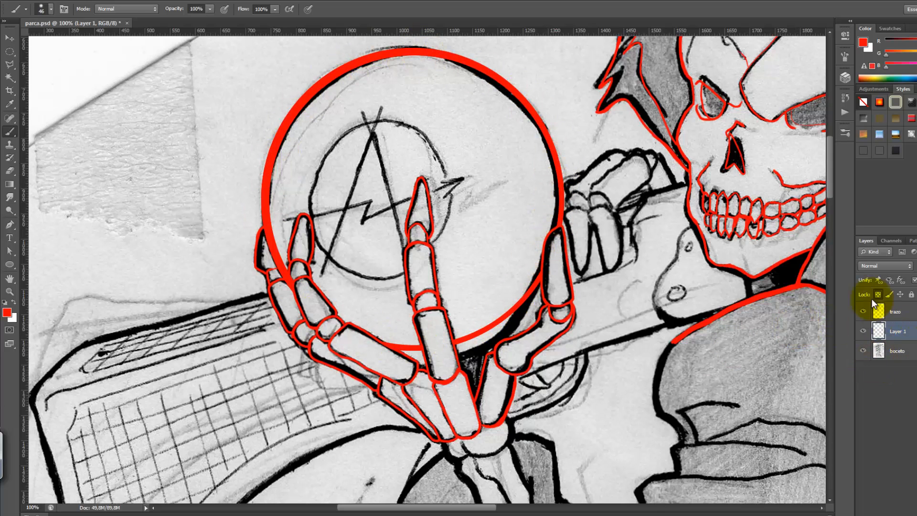
{"action": "right_click", "coordinate": [895, 309]}
{"action": "left_click", "coordinate": [840, 449]}
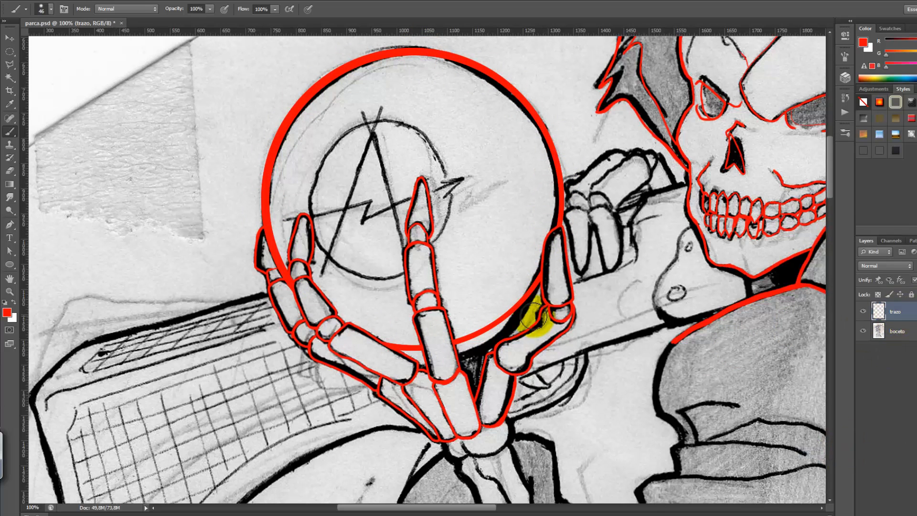
Set the brush size to 5 px for tracing the hand and wrist.
{"action": "left_click_drag", "start_coordinate": [493, 223], "coordinate": [414, 158]}
{"action": "key", "text": "ctrl+plus"}
{"action": "right_click", "coordinate": [431, 193]}
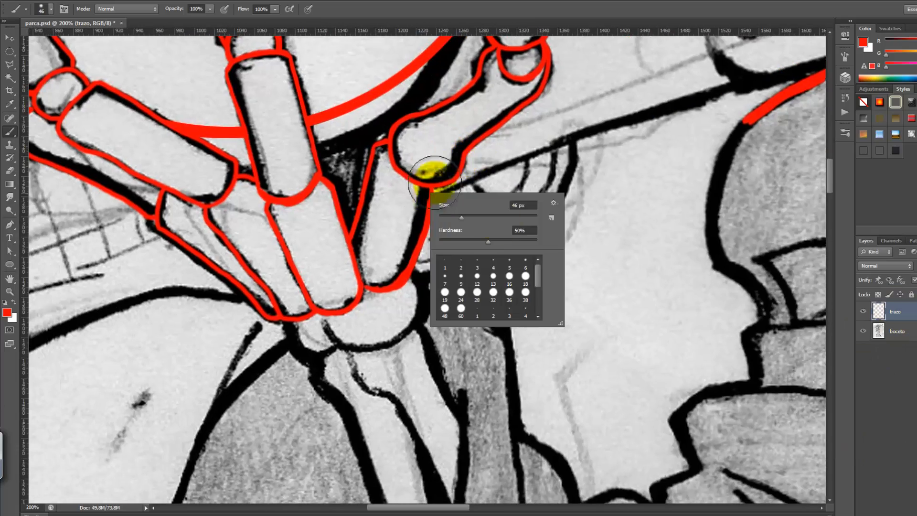
{"action": "type", "text": "5"}
{"action": "key", "text": "Return"}
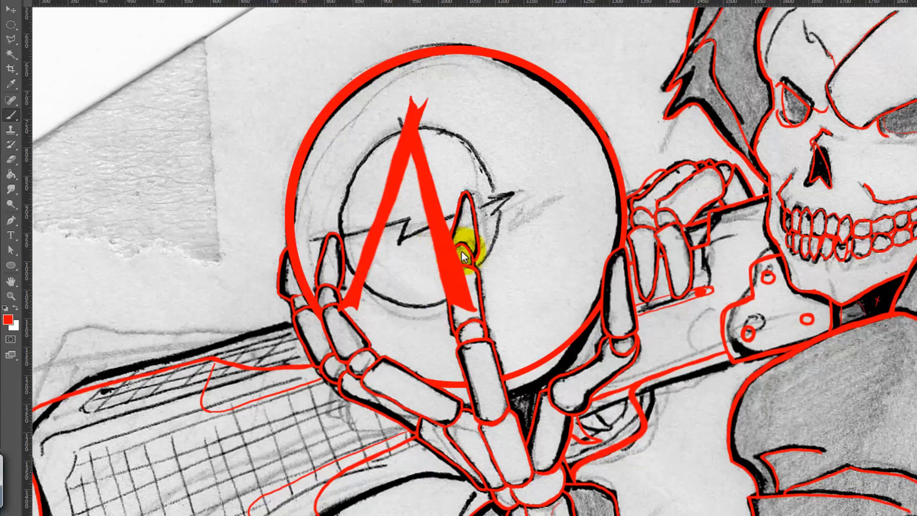
Paint the A's slanted crossbar with an arrow tip in red and draw a circle around the letter.
{"action": "left_click_drag", "start_coordinate": [520, 238], "coordinate": [529, 230]}
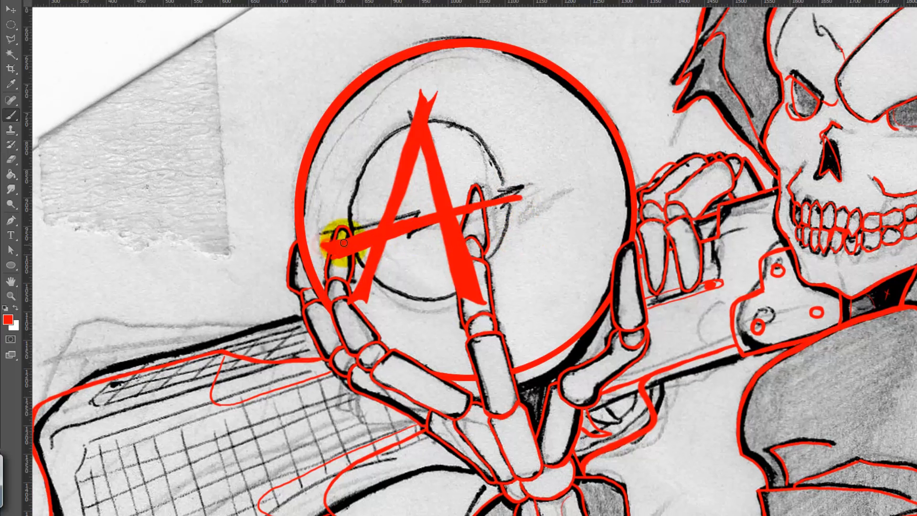
{"action": "left_click_drag", "start_coordinate": [494, 210], "coordinate": [492, 209]}
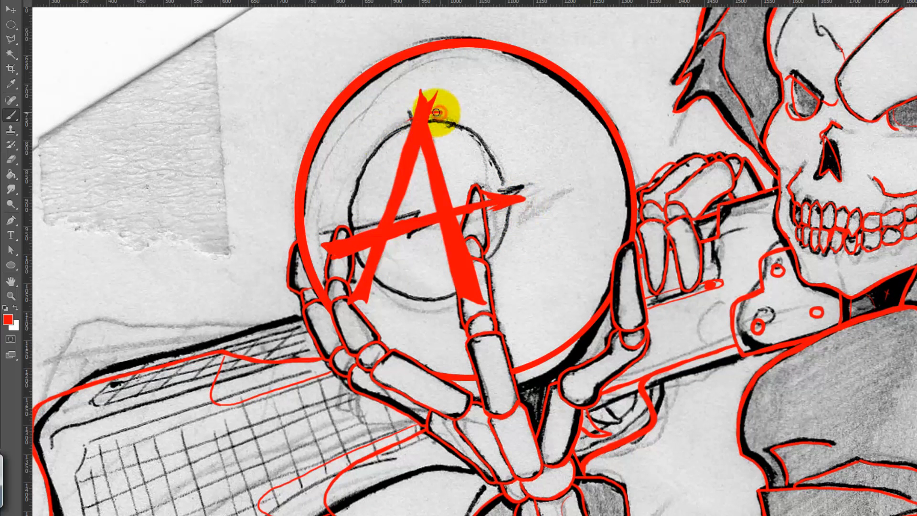
{"action": "left_click_drag", "start_coordinate": [436, 113], "coordinate": [338, 207]}
{"action": "mouse_move", "coordinate": [420, 106]}
{"action": "left_mouse_down"}
{"action": "mouse_move", "coordinate": [524, 208]}
{"action": "mouse_move", "coordinate": [338, 262]}
{"action": "left_mouse_up"}
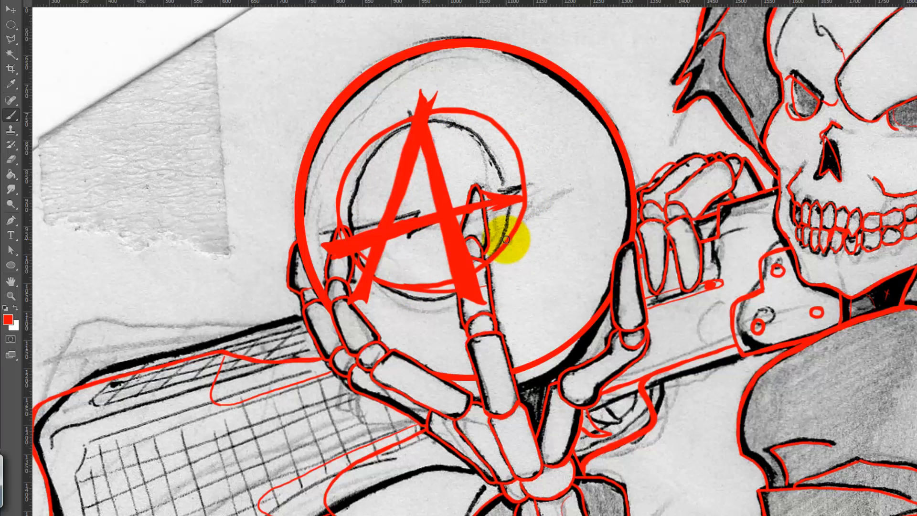
Move the circled A slightly lower on the ball and shift its hue from red to blue with Hue/Saturation.
{"action": "left_click_drag", "start_coordinate": [438, 178], "coordinate": [455, 156]}
{"action": "key", "text": "ctrl+u"}
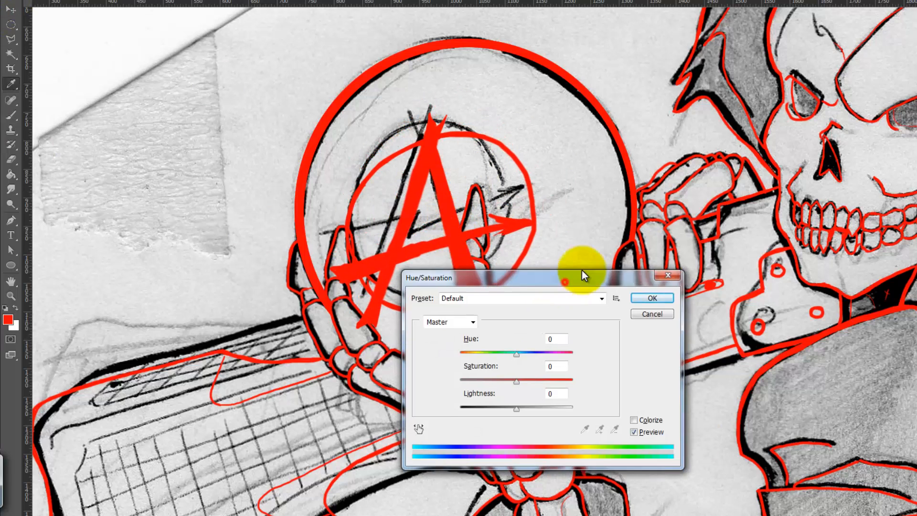
{"action": "left_click_drag", "start_coordinate": [597, 231], "coordinate": [639, 231]}
{"action": "left_click", "coordinate": [759, 147]}
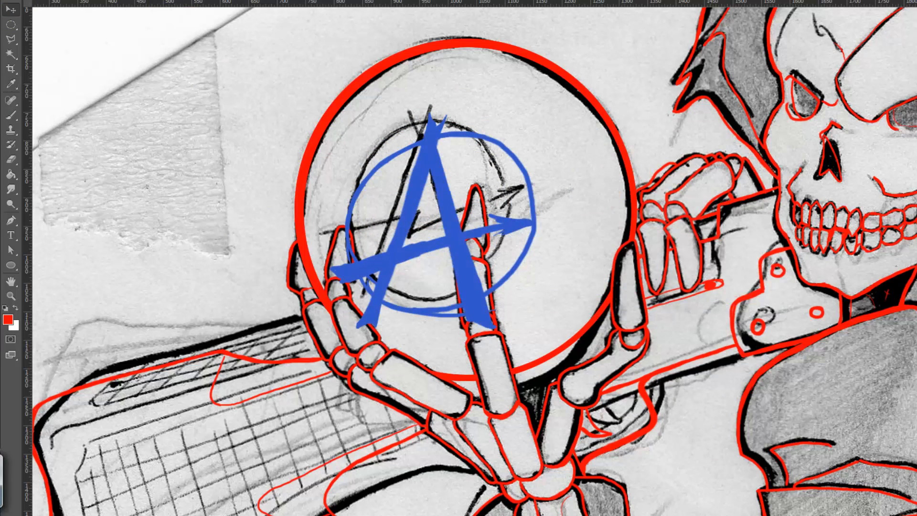
Scale up the blue circled A and reposition it over the center of the ball.
{"action": "left_click", "coordinate": [51, 0]}
{"action": "mouse_move", "coordinate": [115, 180]}
{"action": "left_click", "coordinate": [224, 198]}
{"action": "left_click_drag", "start_coordinate": [536, 113], "coordinate": [565, 86]}
{"action": "left_click_drag", "start_coordinate": [566, 329], "coordinate": [591, 352]}
{"action": "key", "text": "Return"}
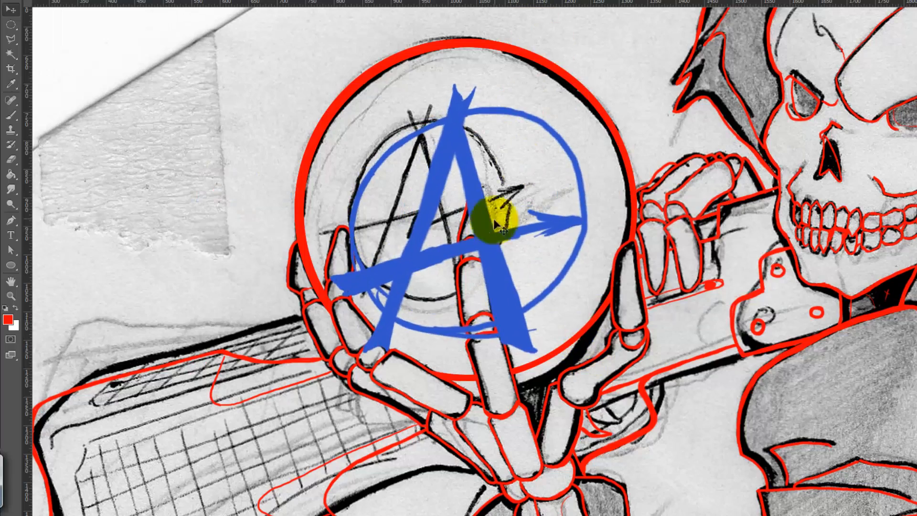
{"action": "left_click_drag", "start_coordinate": [494, 221], "coordinate": [462, 244]}
Warp the blue circled A, bulging its upper edge outward to follow the ball's curvature.
{"action": "left_click", "coordinate": [532, 242], "text": "alt"}
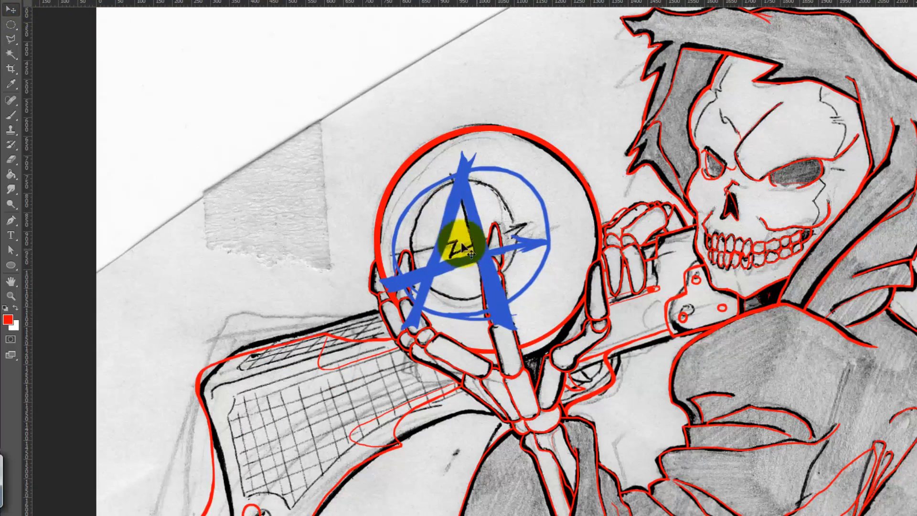
{"action": "left_click", "coordinate": [50, 1]}
{"action": "mouse_move", "coordinate": [143, 181]}
{"action": "left_click", "coordinate": [334, 248]}
{"action": "left_click_drag", "start_coordinate": [655, 229], "coordinate": [640, 222]}
{"action": "left_click_drag", "start_coordinate": [615, 107], "coordinate": [614, 91]}
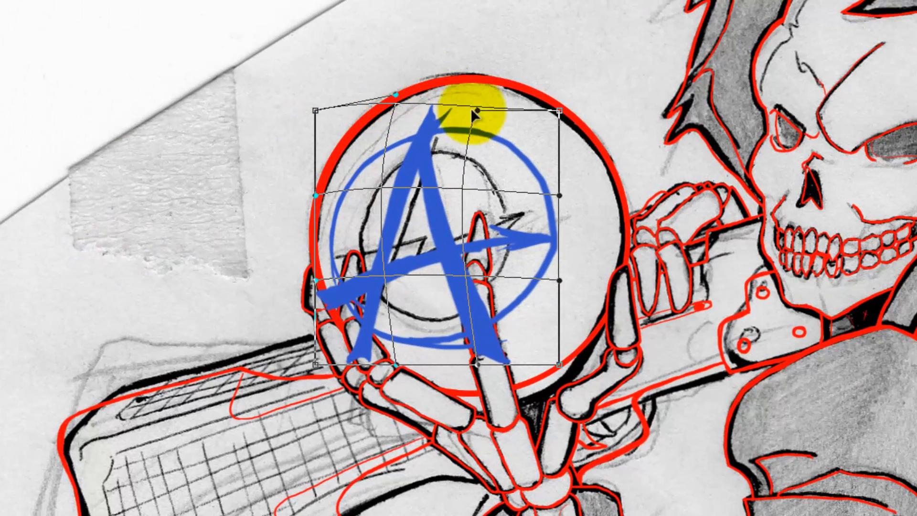
{"action": "left_click_drag", "start_coordinate": [477, 110], "coordinate": [479, 87]}
{"action": "left_click_drag", "start_coordinate": [396, 94], "coordinate": [396, 84]}
{"action": "left_click_drag", "start_coordinate": [478, 87], "coordinate": [480, 77]}
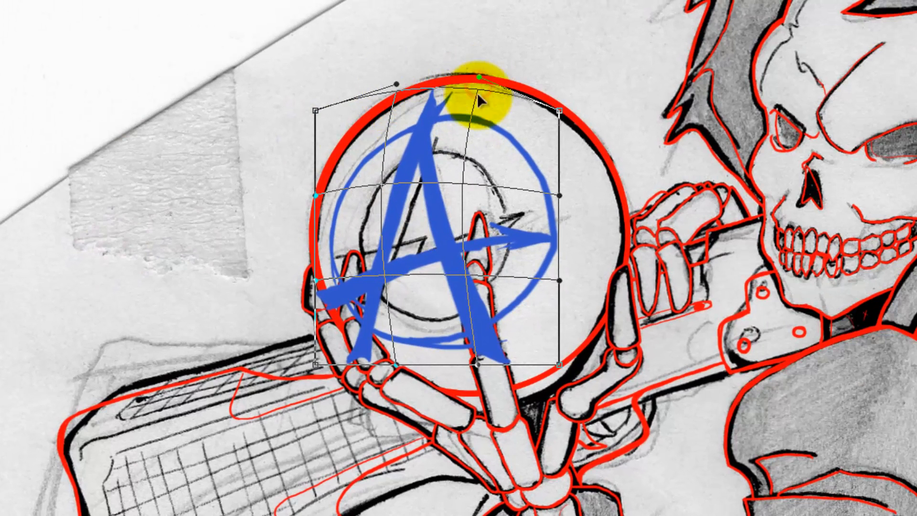